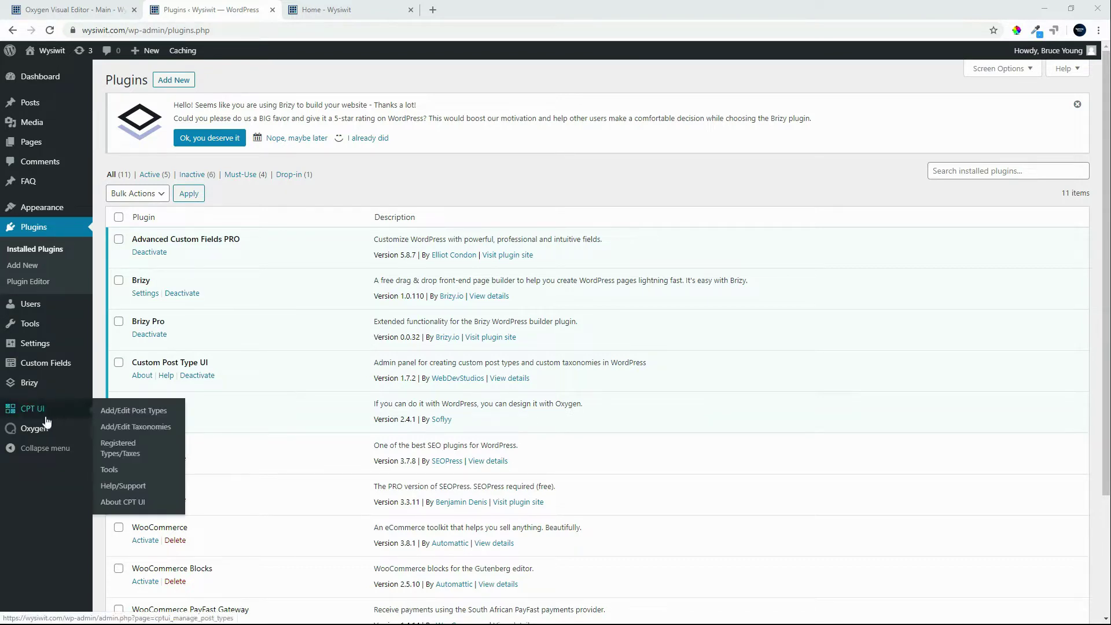
- Go to Oxygen > Templates, which lists no templates yet
mouse_move(34, 428)
left_click(126, 447)
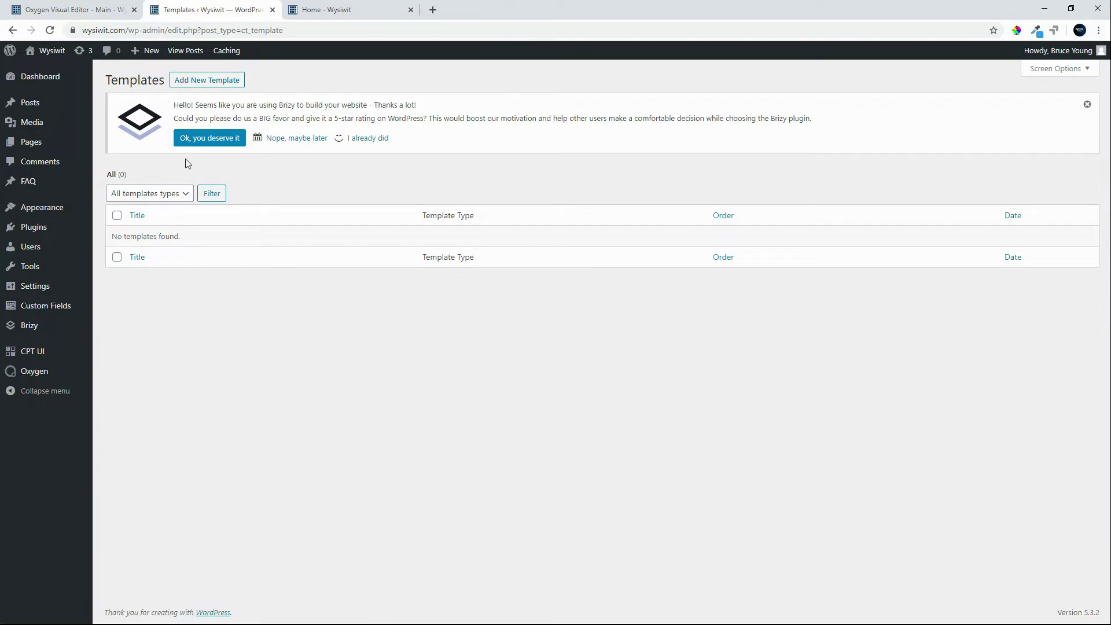
- Add a new Oxygen template titled 'Main' and publish it
left_click(215, 82)
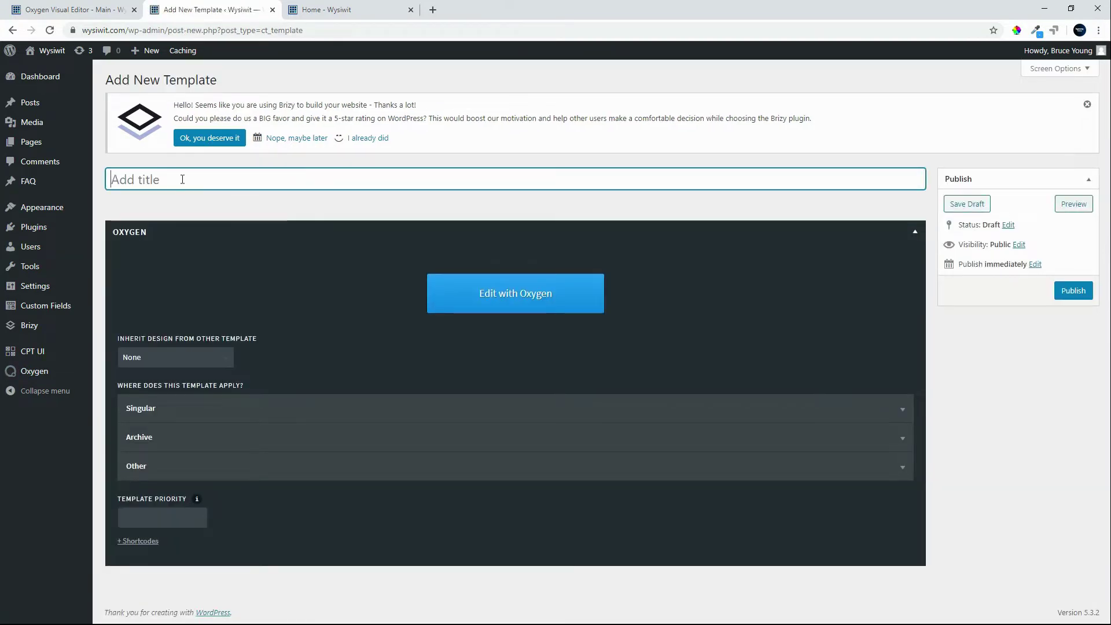
type("Main")
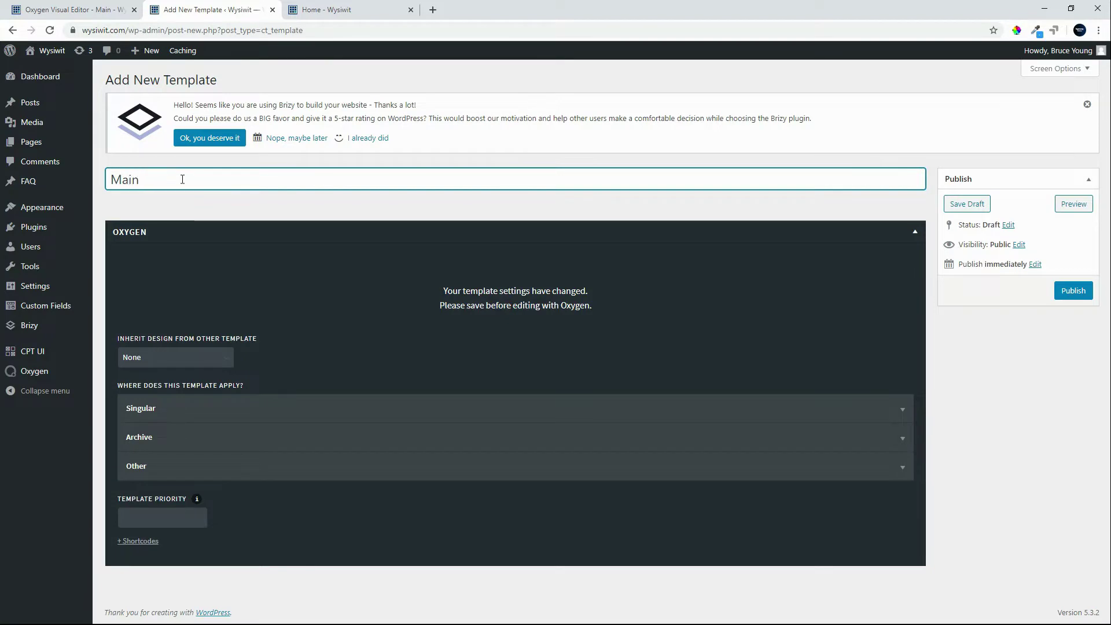
left_click(1074, 291)
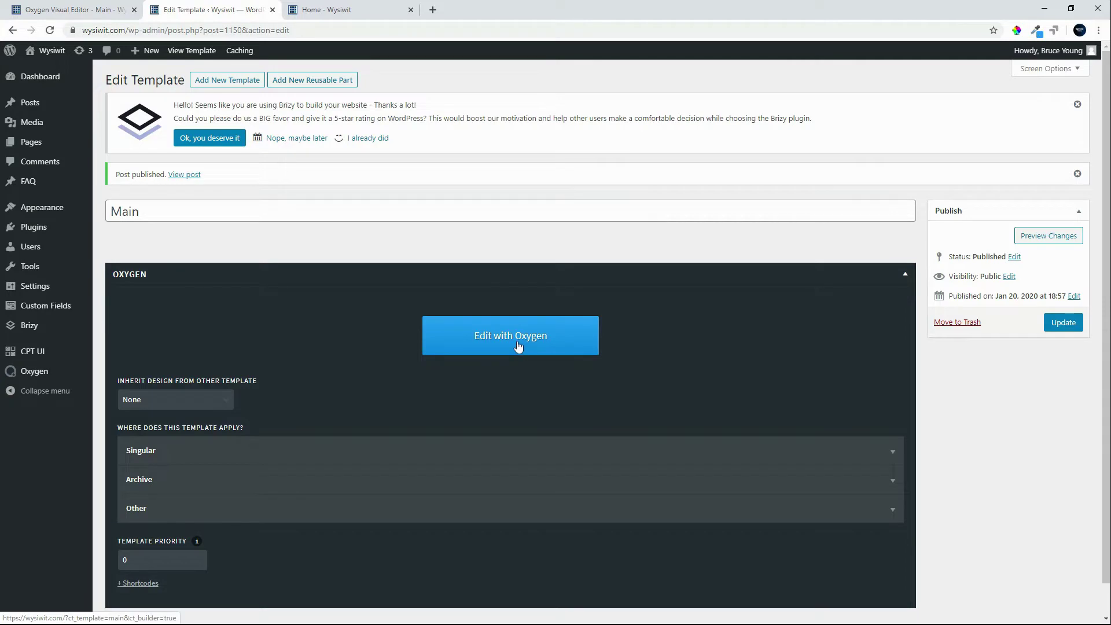
- Open Main in Oxygen and add a Header Builder with left, center and right row parts
left_click(517, 346)
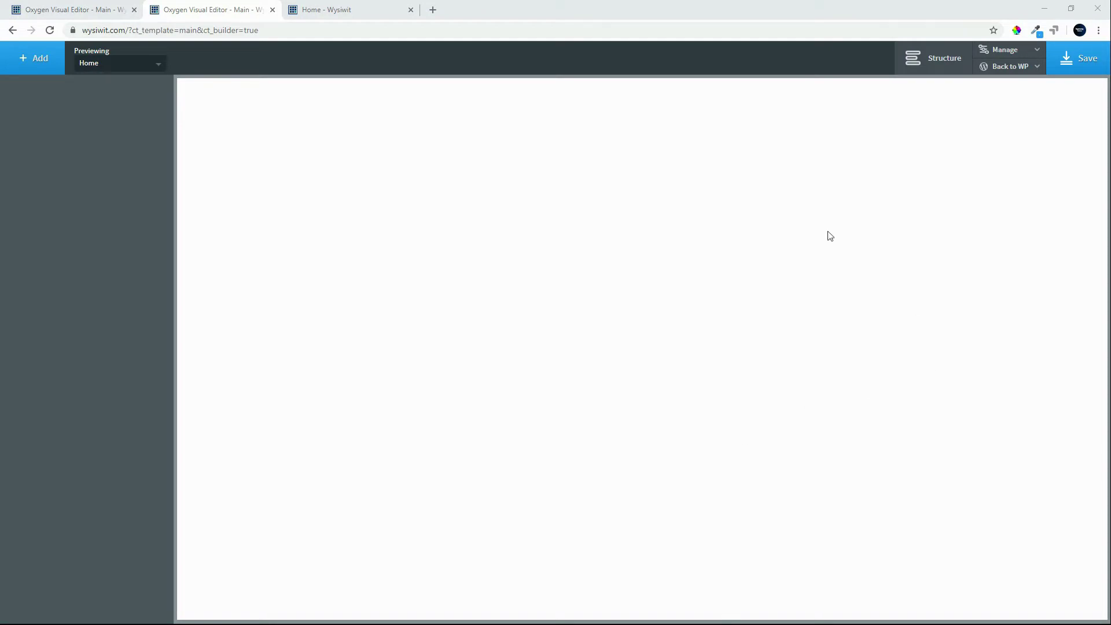
left_click(937, 68)
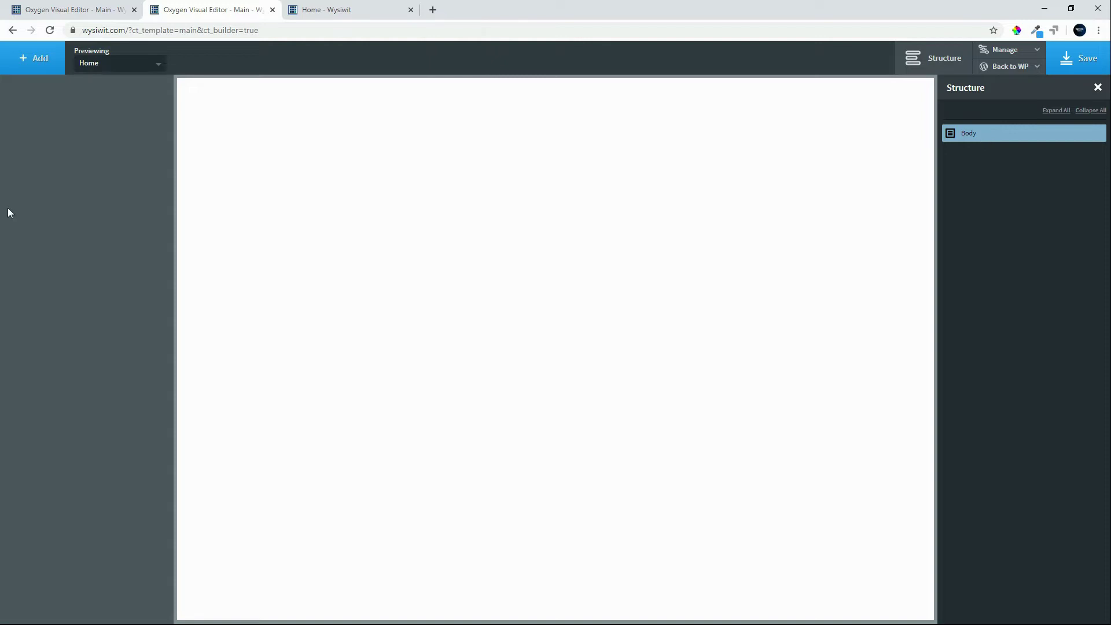
left_click(26, 58)
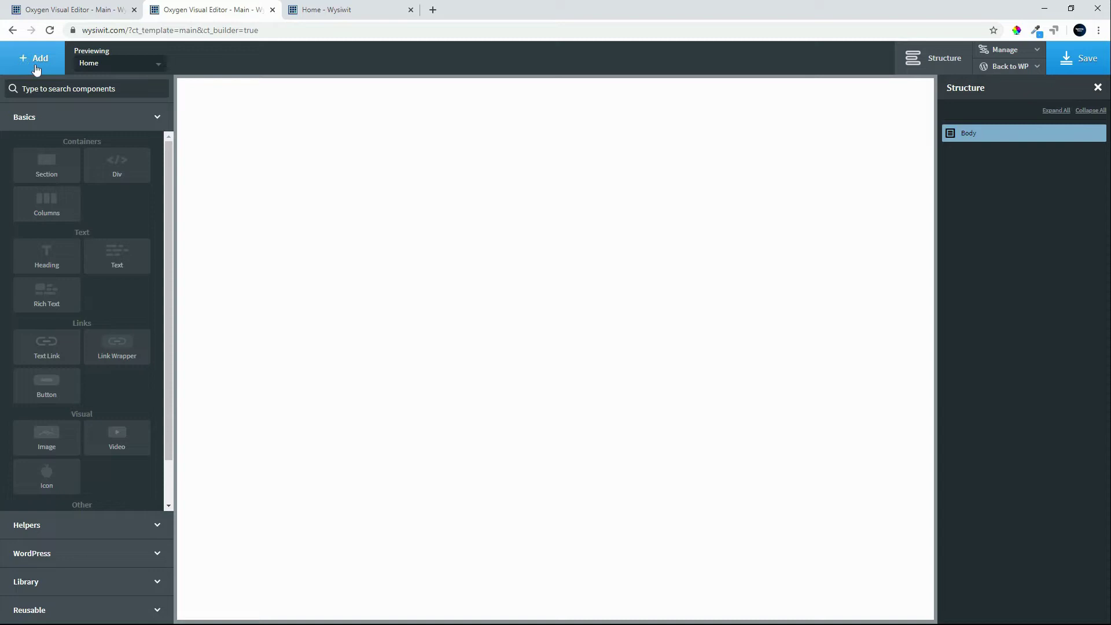
type("he")
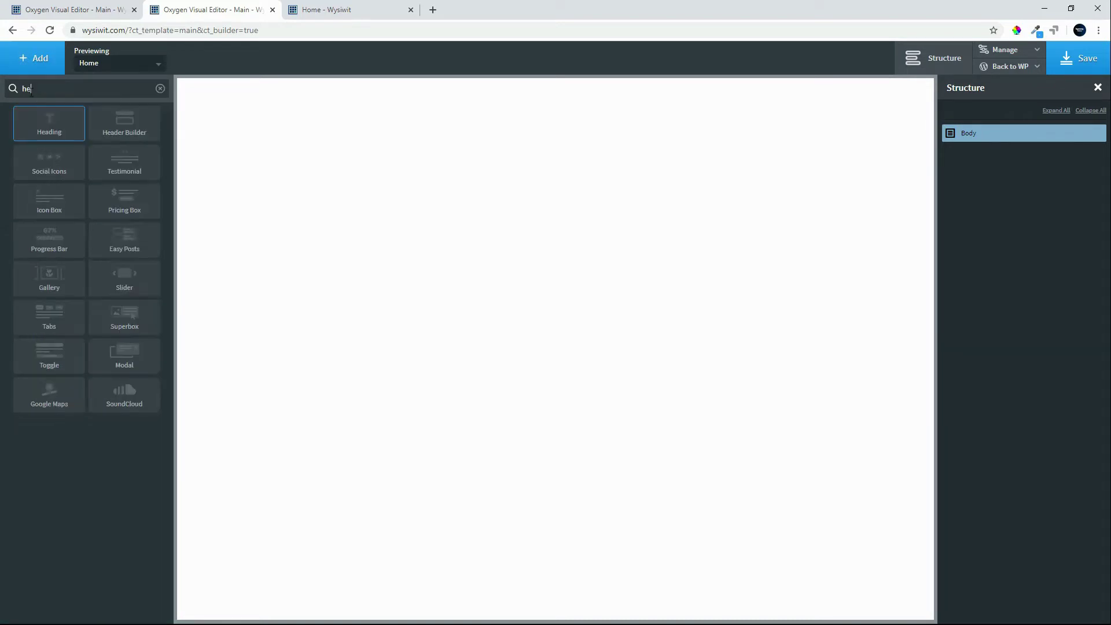
type("ader")
left_click(49, 122)
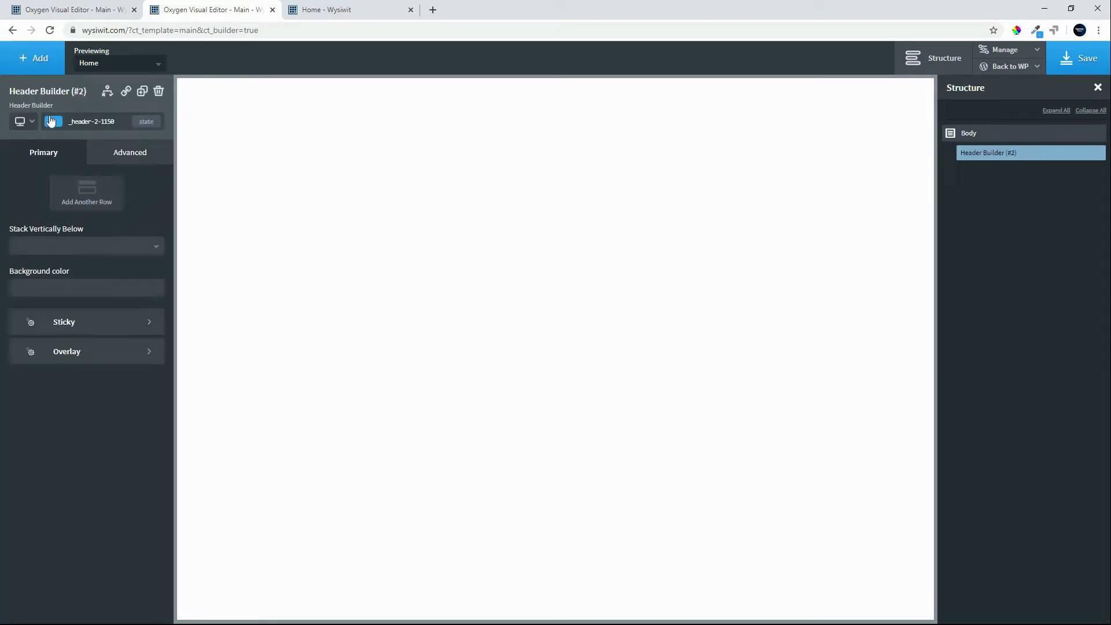
left_click(947, 154)
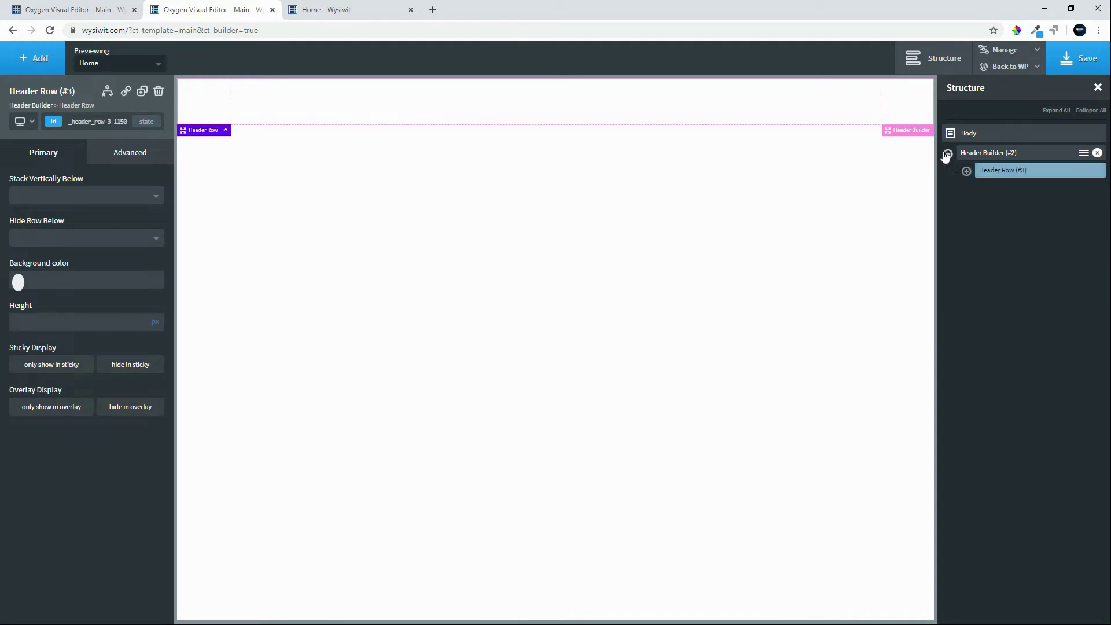
left_click(966, 171)
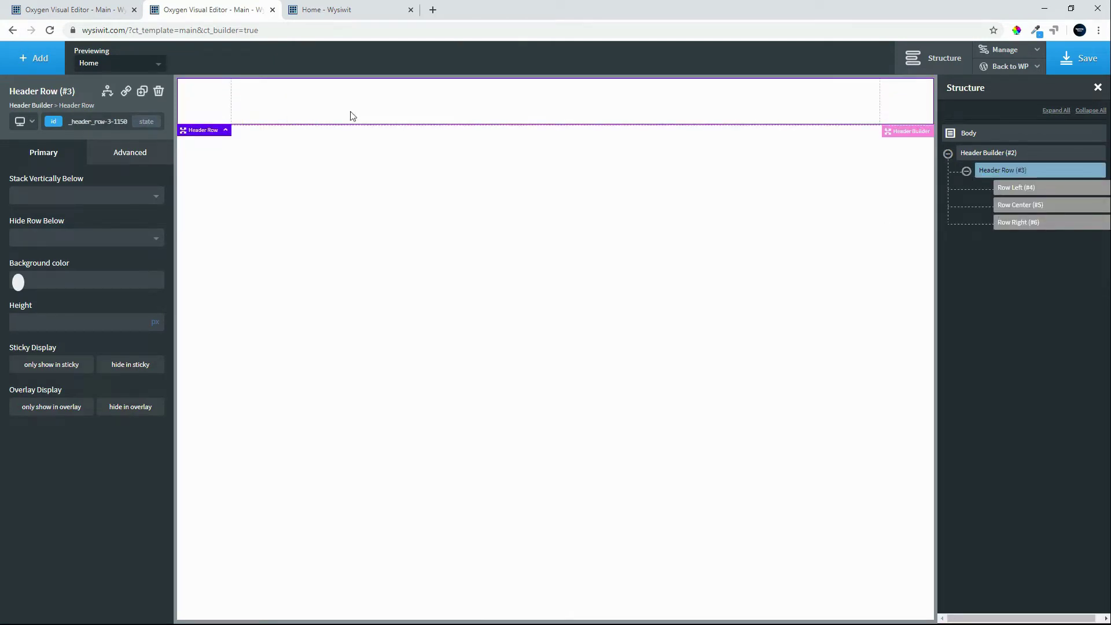
- Add an Inner Content area to the Main template below the header
left_click(32, 61)
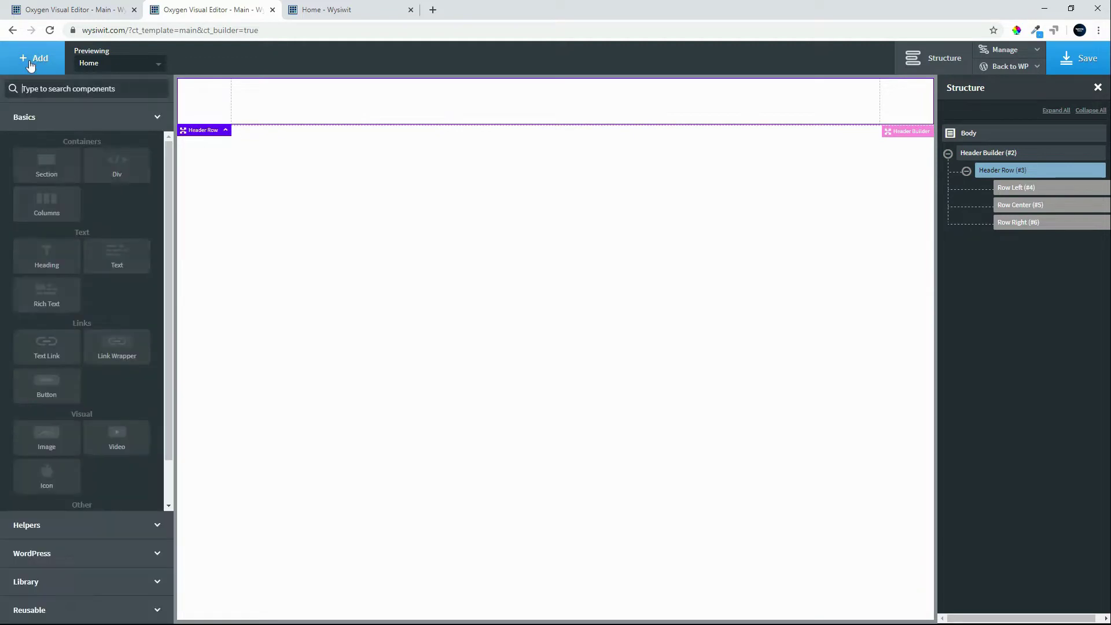
left_click(32, 81)
type("inner")
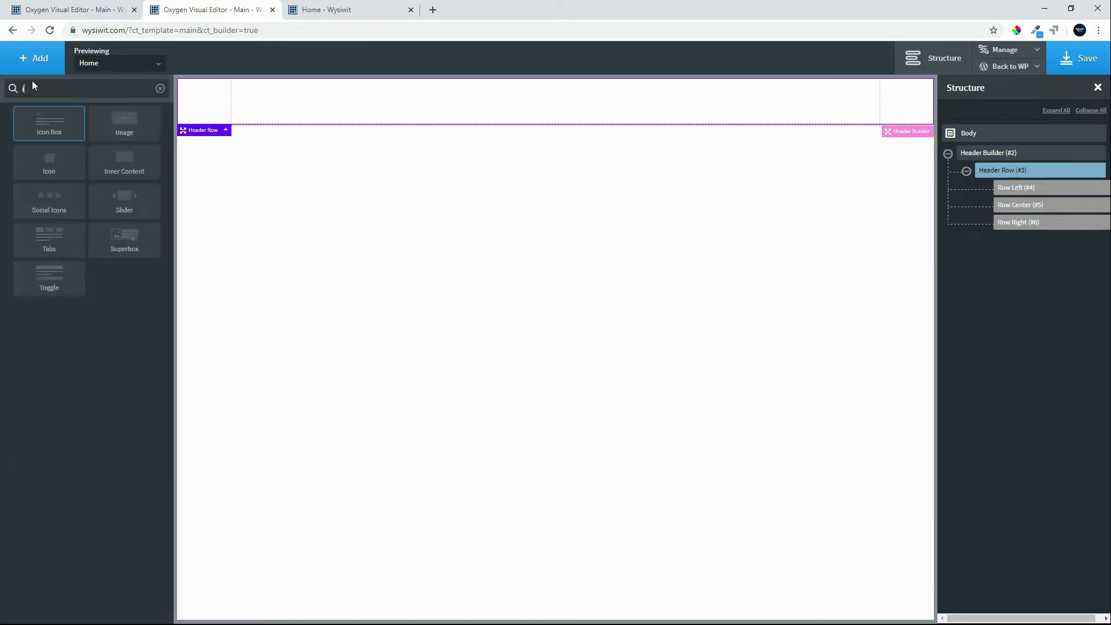
left_click(40, 128)
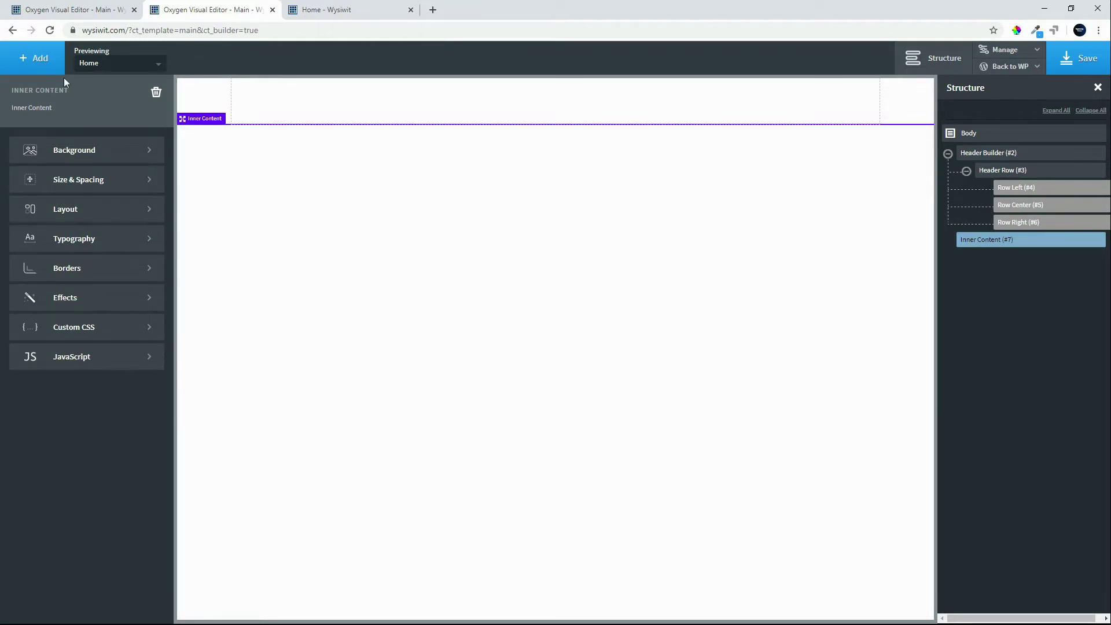
- Add an empty Section to the template and select the page Body
left_click(29, 68)
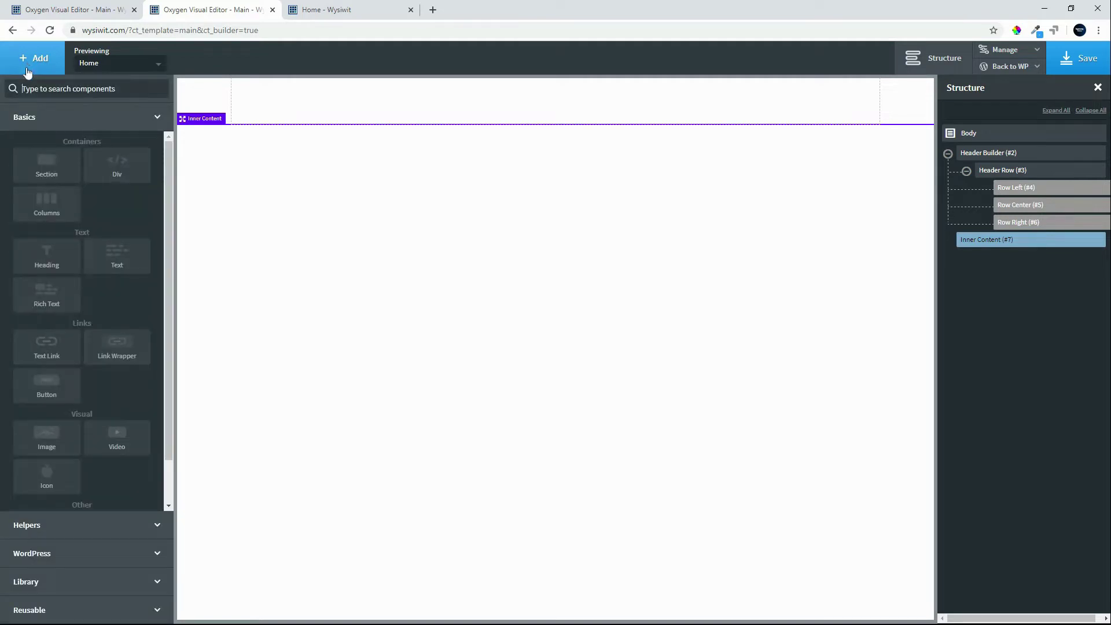
left_click(43, 173)
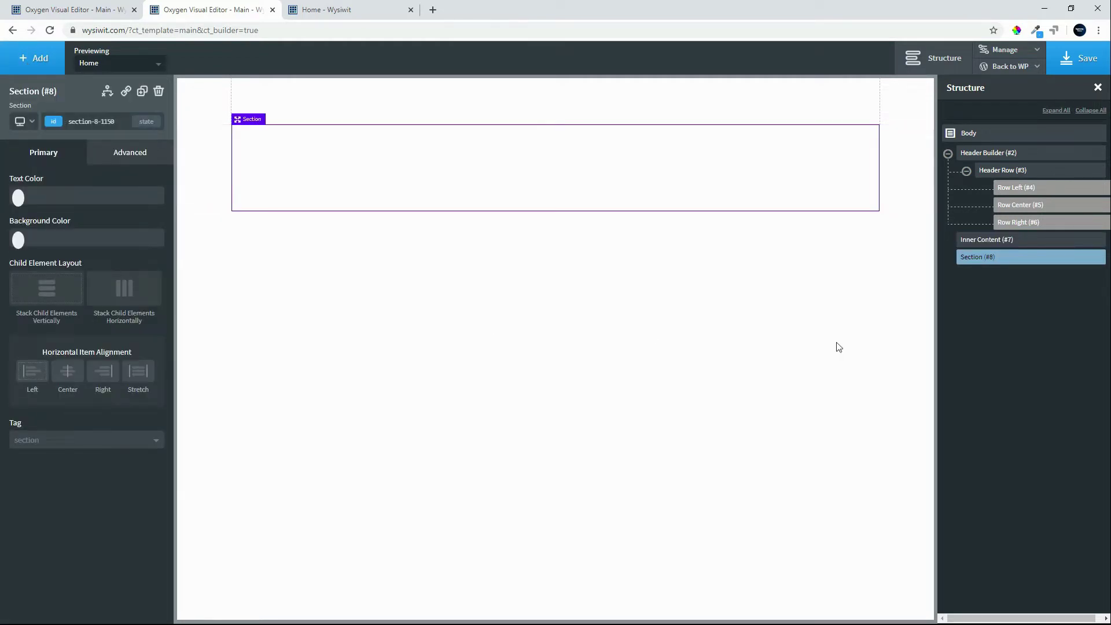
left_click(999, 137)
left_click(26, 70)
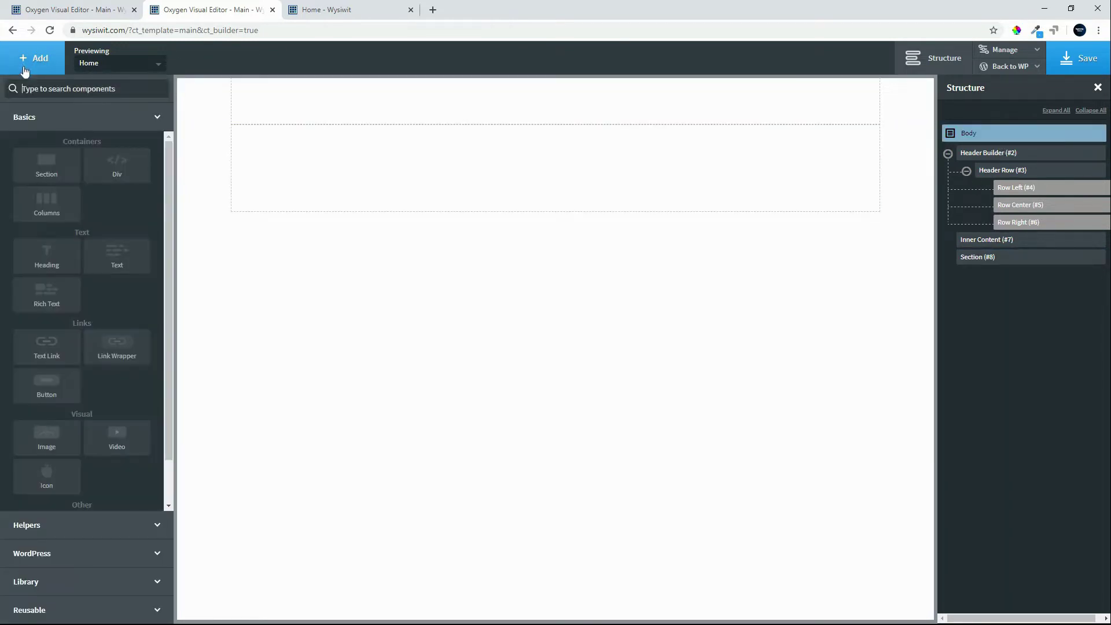
- Insert the 'Header with Top Line' block from the Atomic design set's Headers
left_click(52, 587)
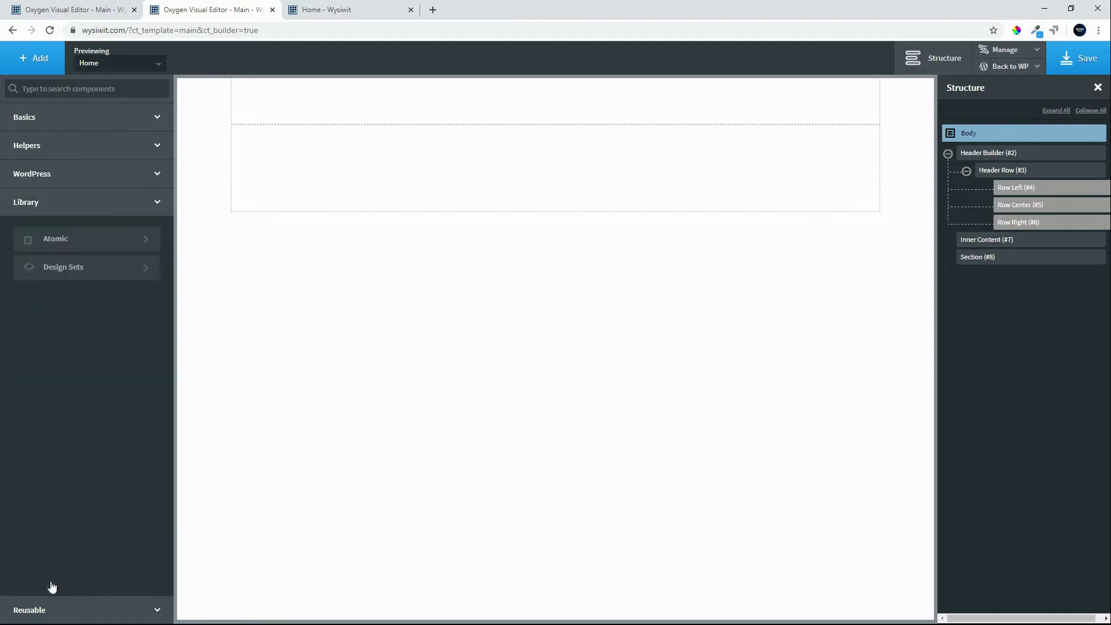
left_click(112, 275)
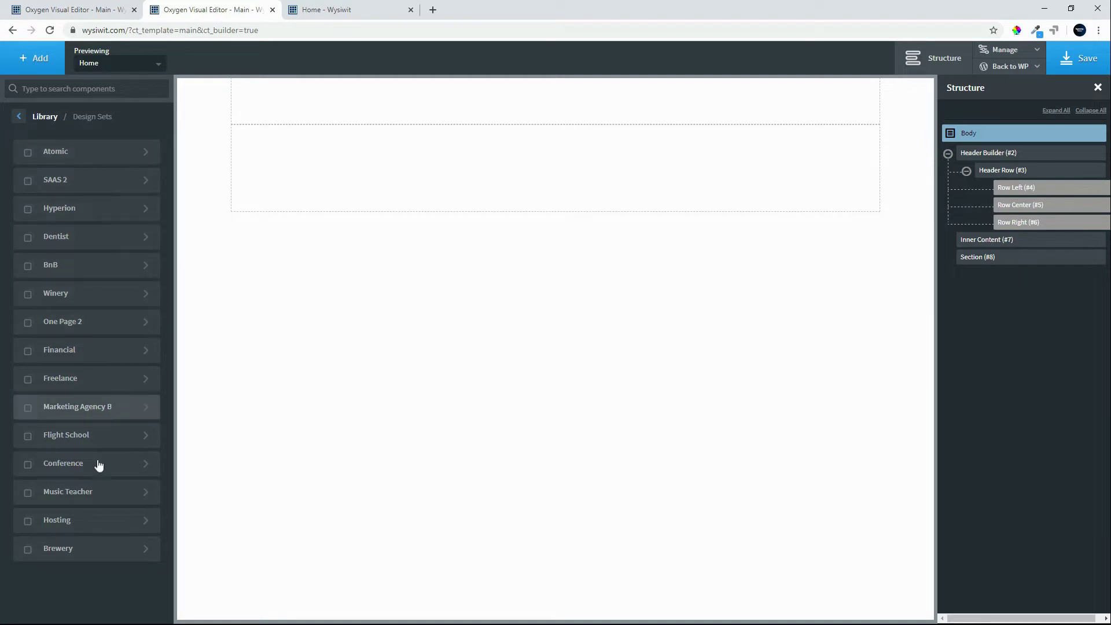
left_click(149, 153)
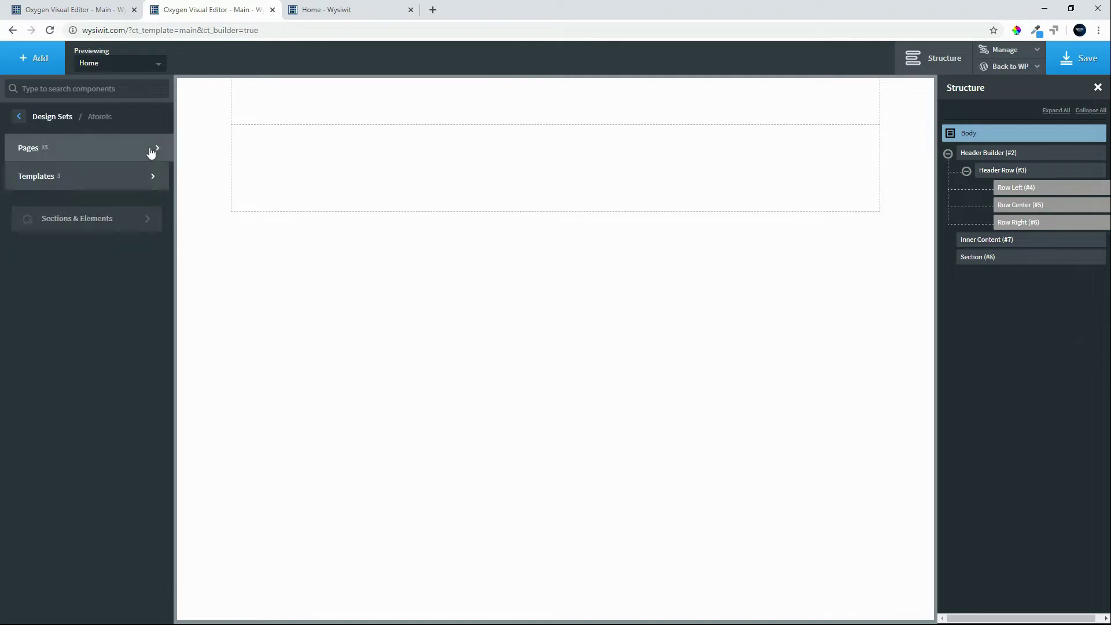
left_click(129, 169)
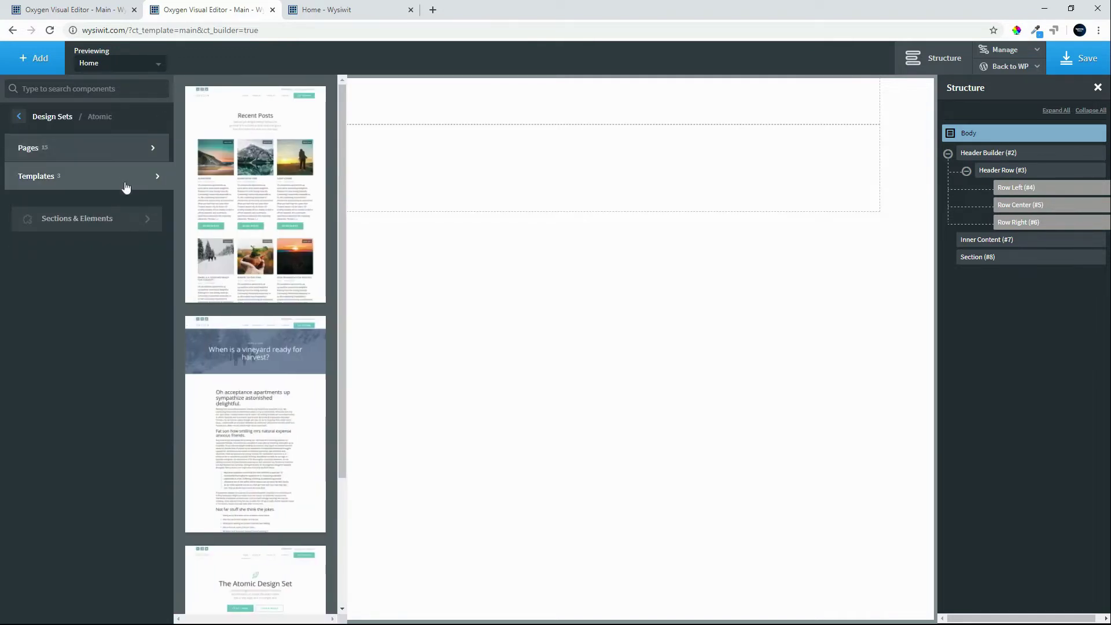
left_click(142, 217)
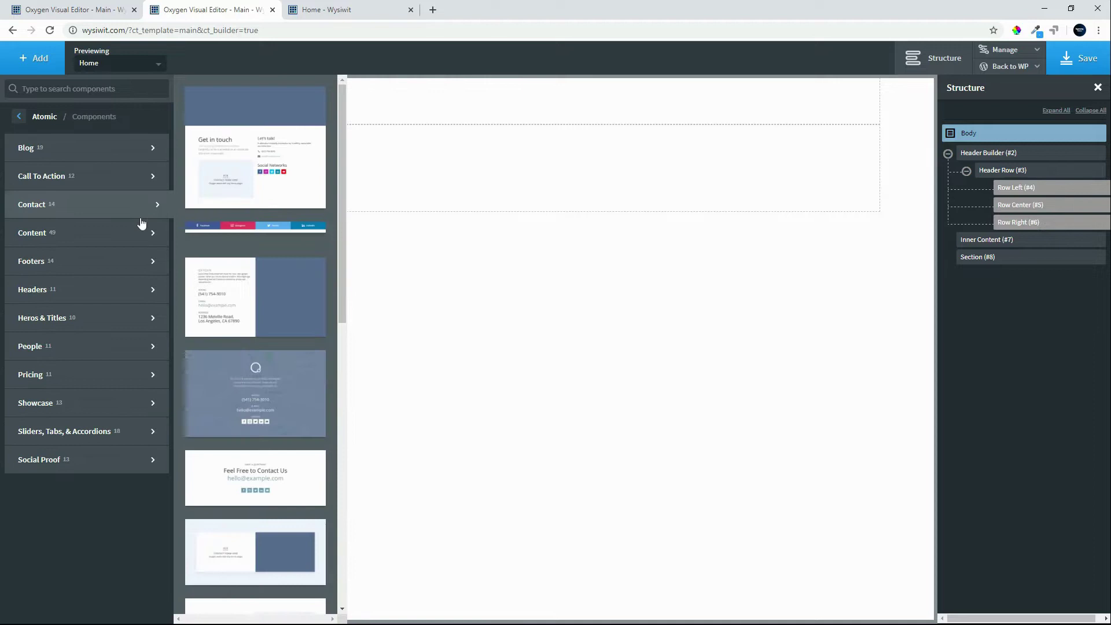
mouse_move(86, 289)
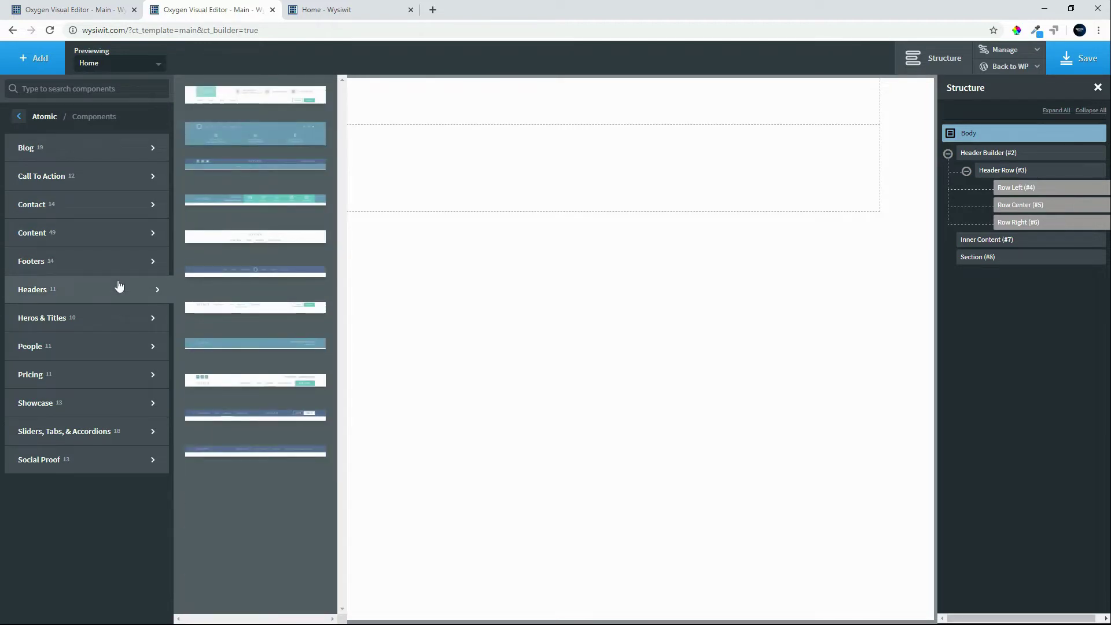
left_click(261, 380)
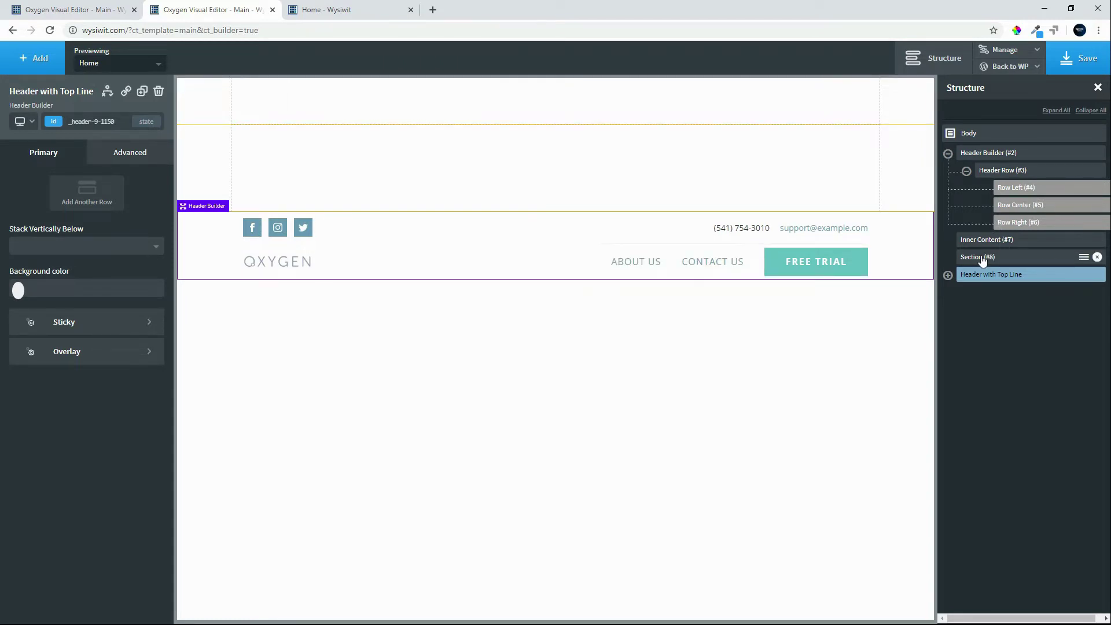
- Delete the empty Header Builder and drag Header with Top Line above Inner Content
left_click(1021, 154)
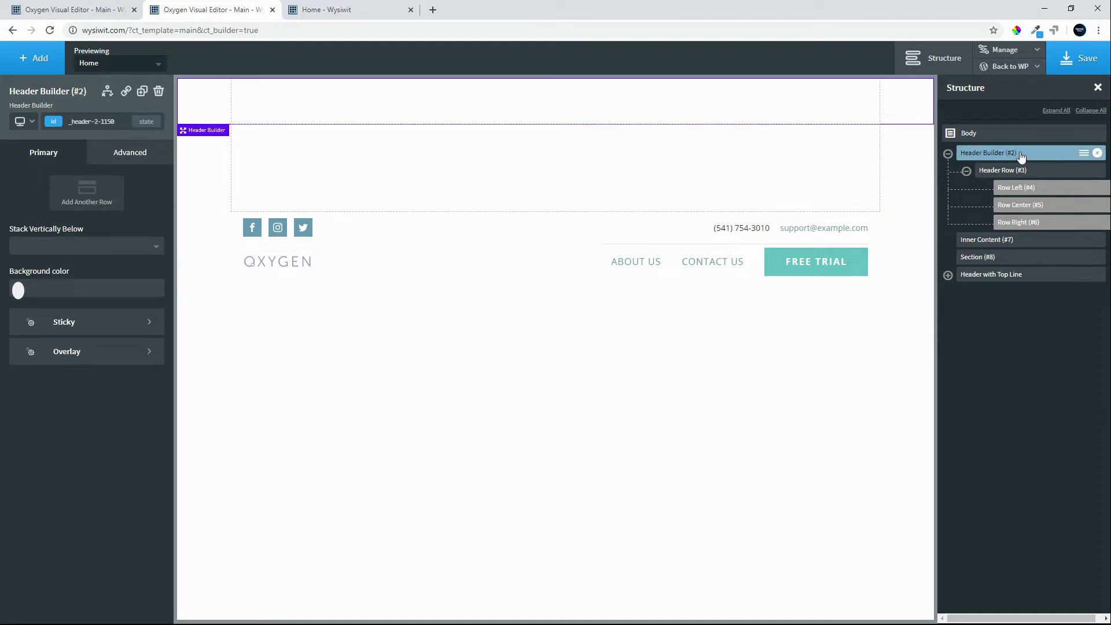
left_click(1096, 153)
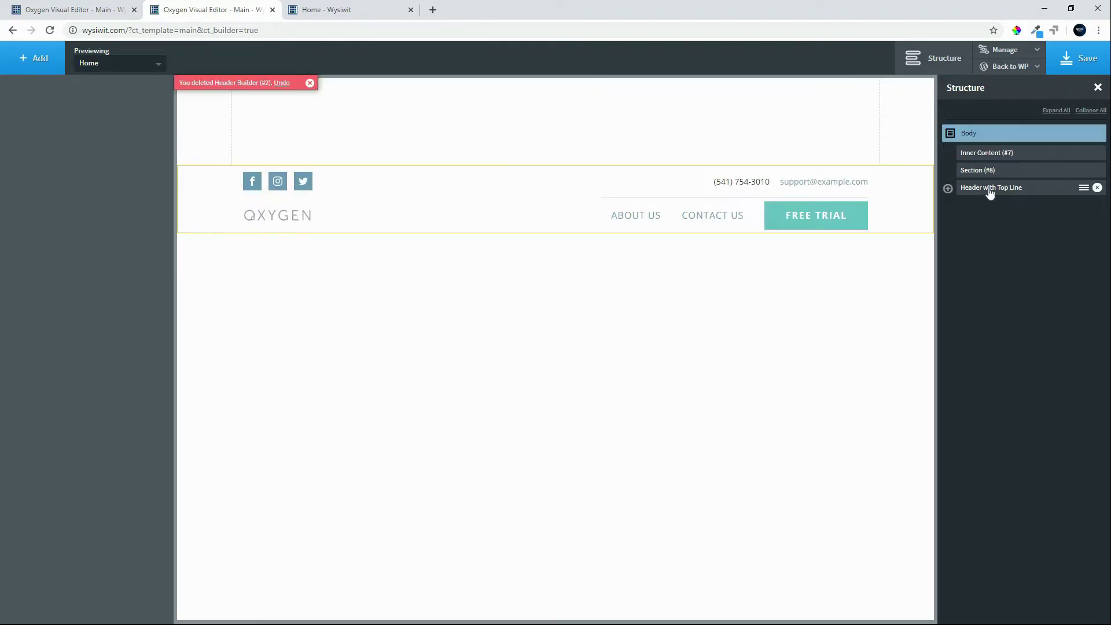
left_click_drag(989, 192, 989, 151)
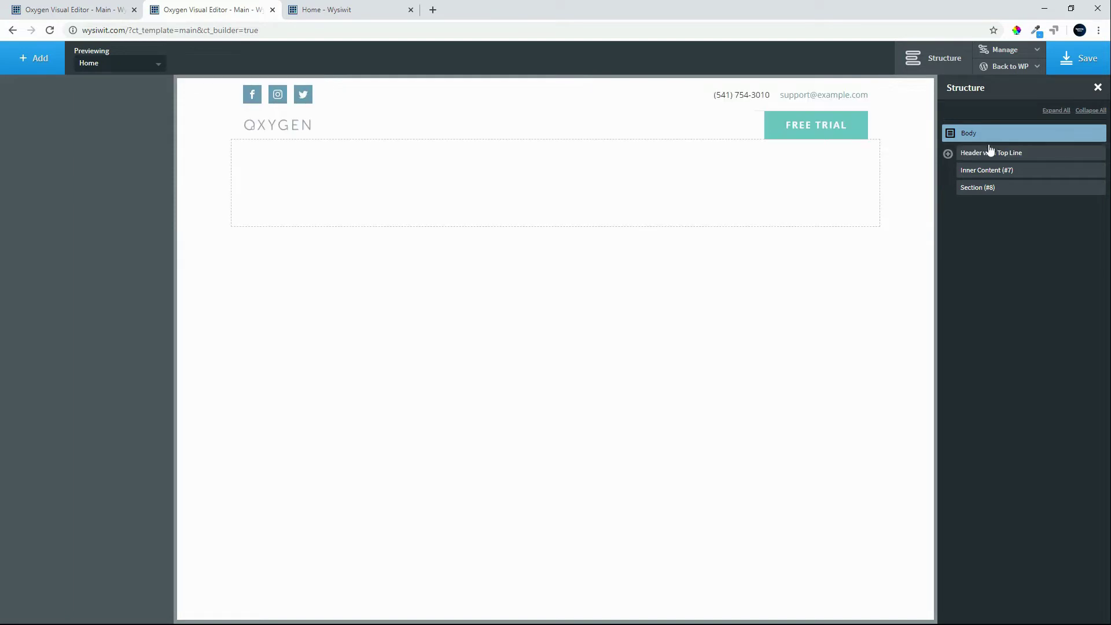
left_click(979, 187)
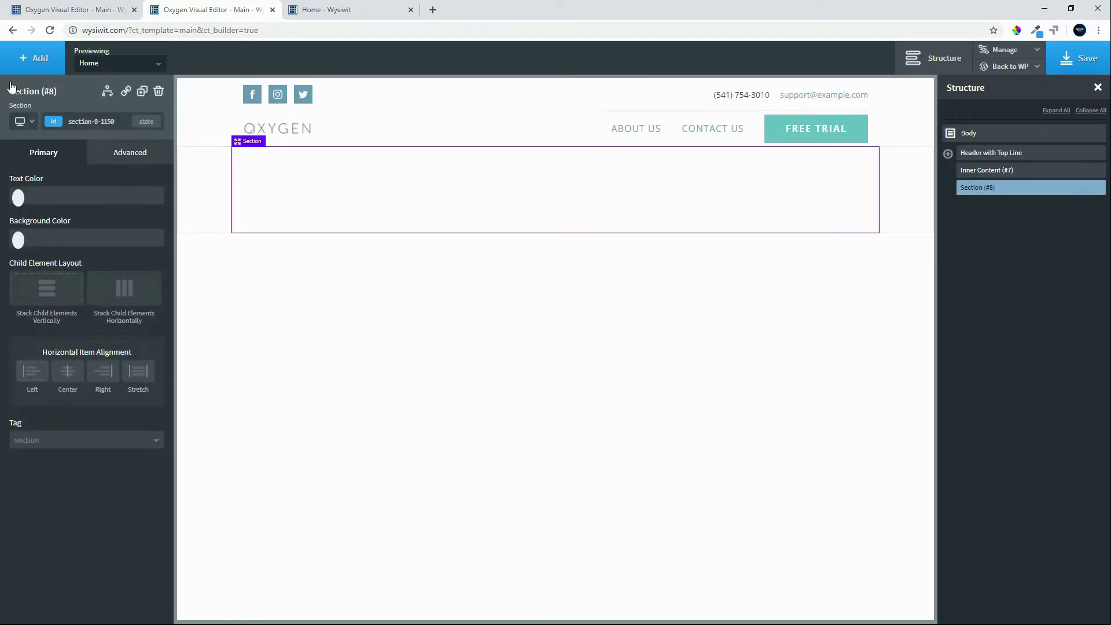
- Insert the Footer Big with CTA block and delete the empty Section (#8) above it
left_click(39, 58)
mouse_move(85, 261)
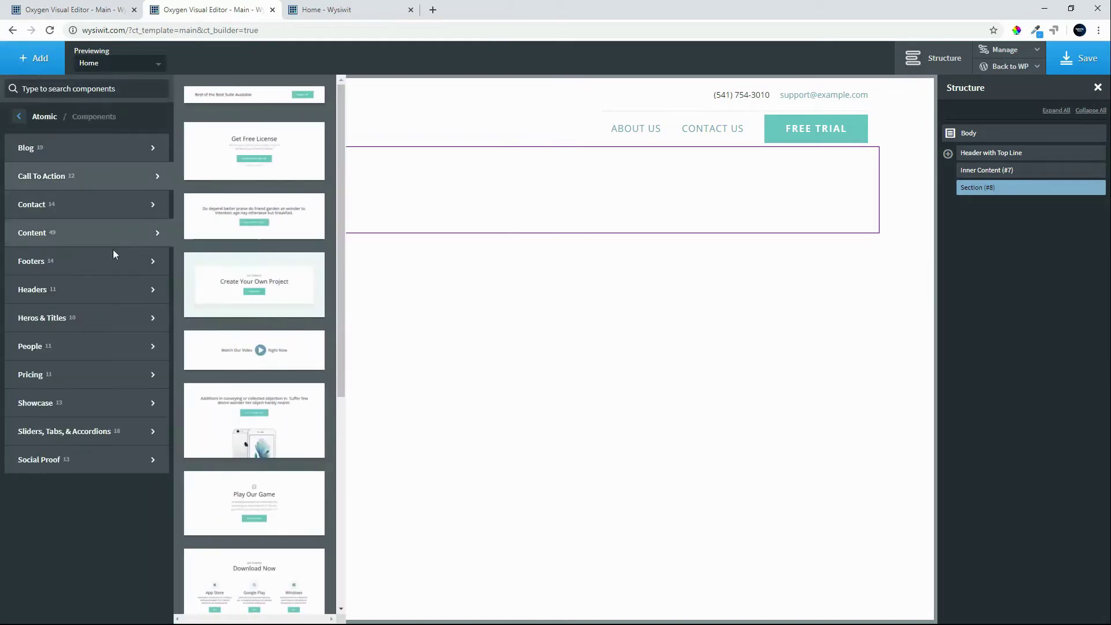
scroll(254, 453, "down", 2)
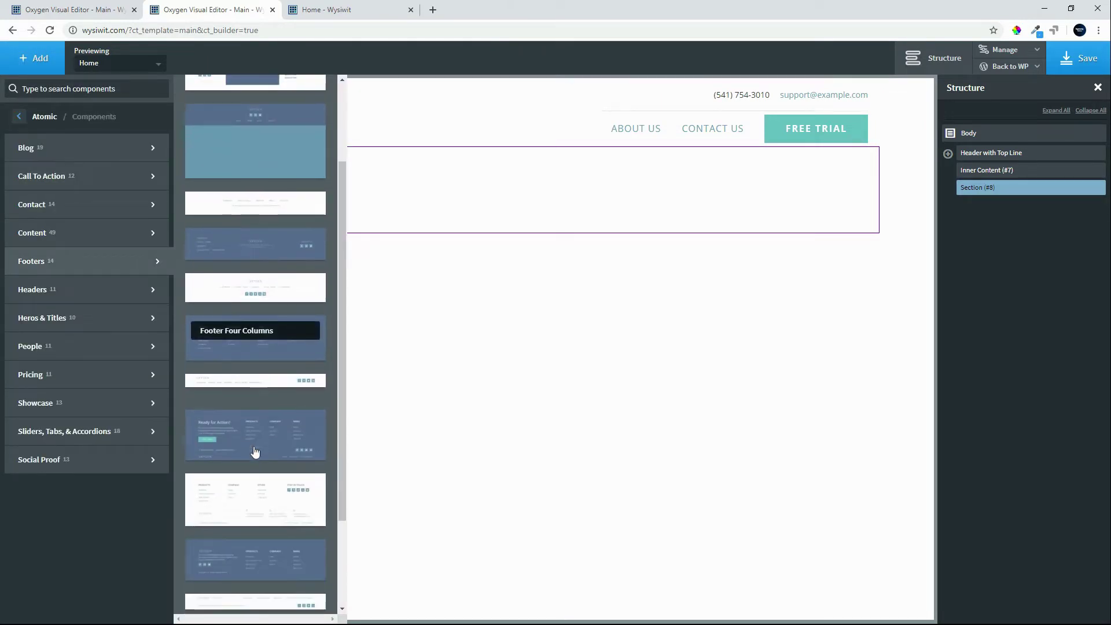
left_click(254, 452)
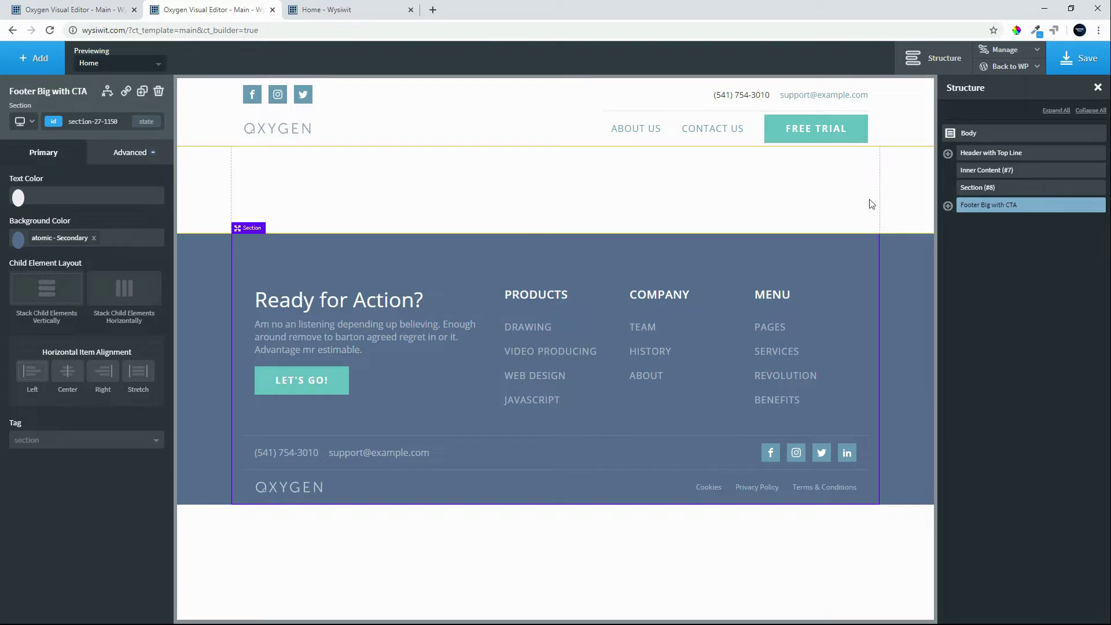
left_click(1002, 189)
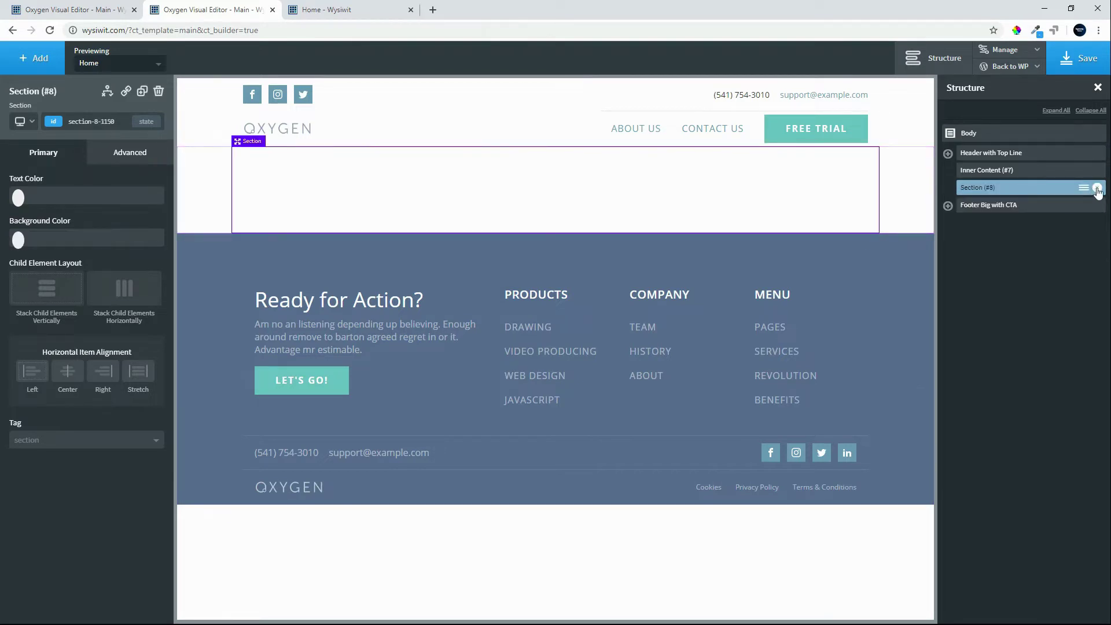
left_click(1098, 188)
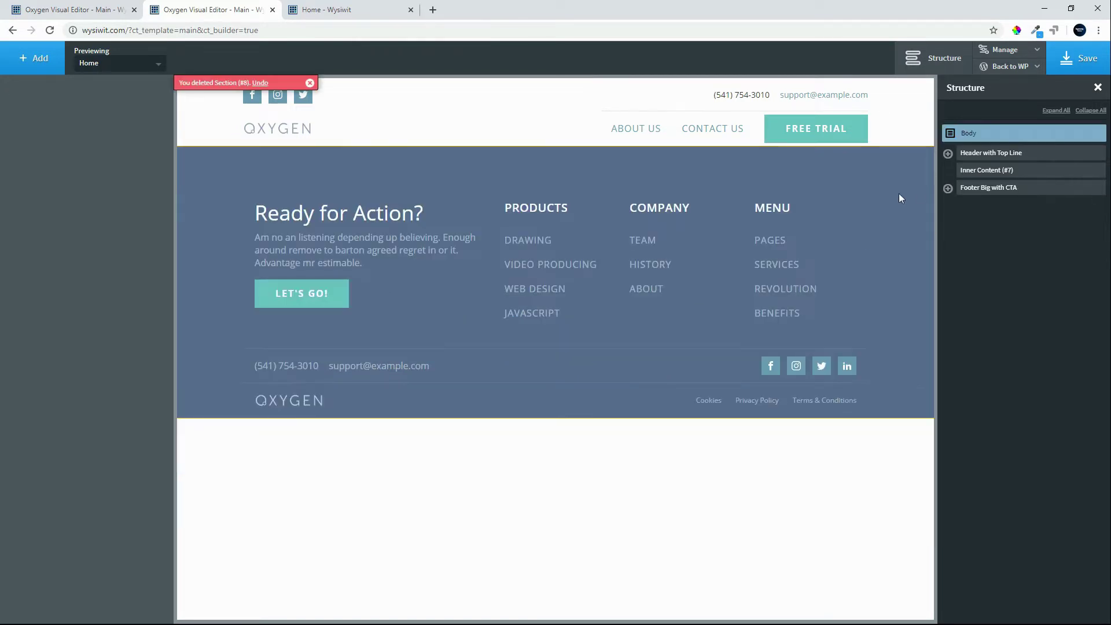
left_click(965, 155)
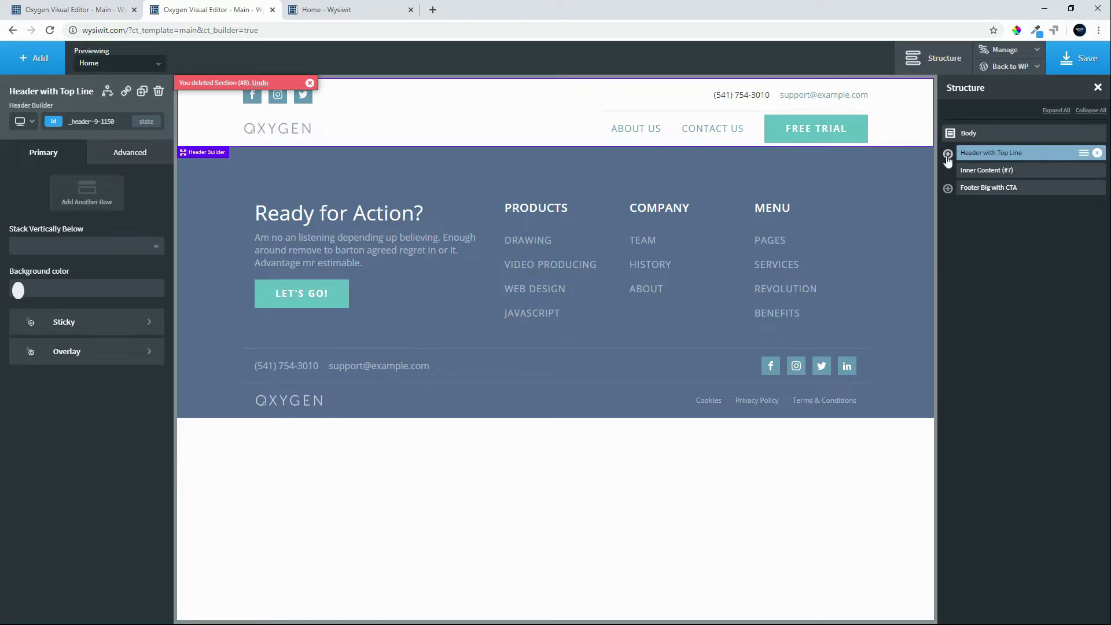
- Give both Header with Top Line rows a #ddd background, then save Main
left_click(948, 154)
mouse_move(1004, 170)
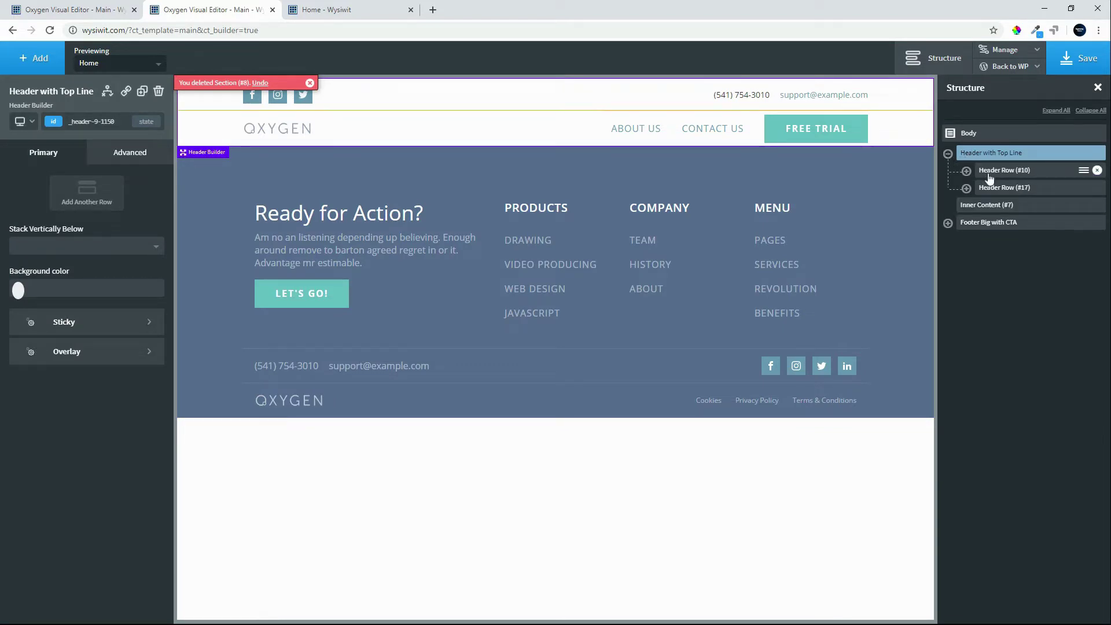
left_click(988, 178)
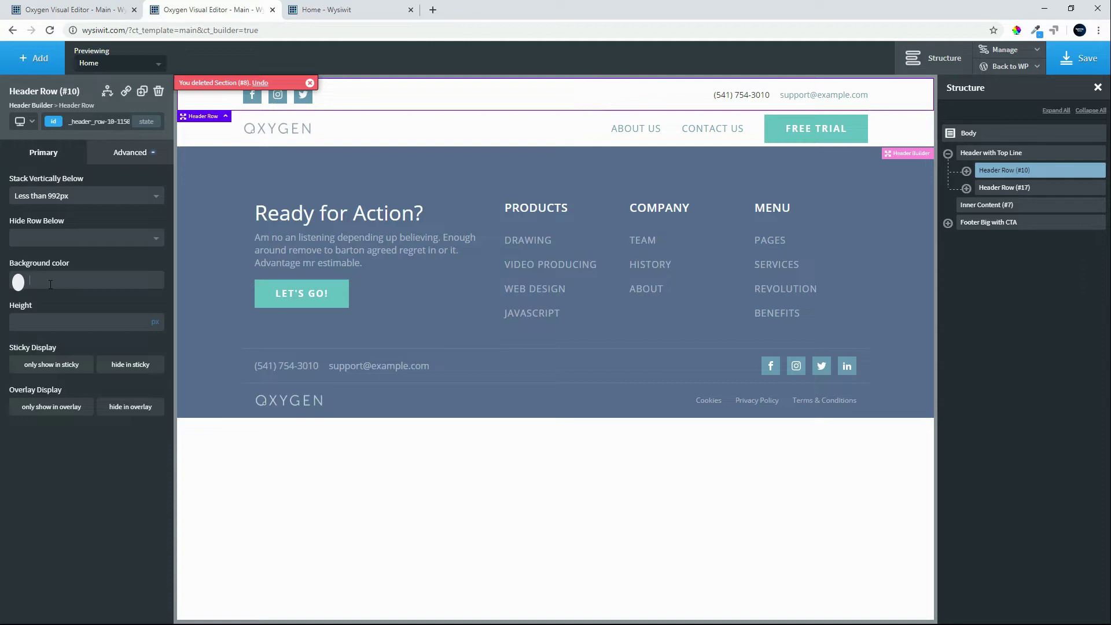
type("#")
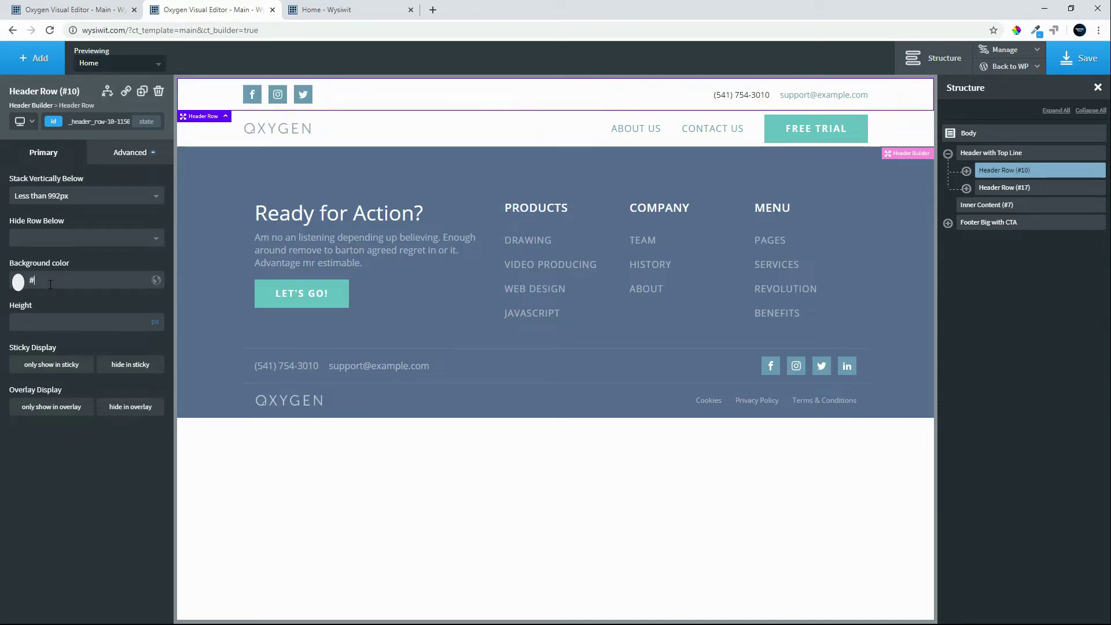
type("ddd")
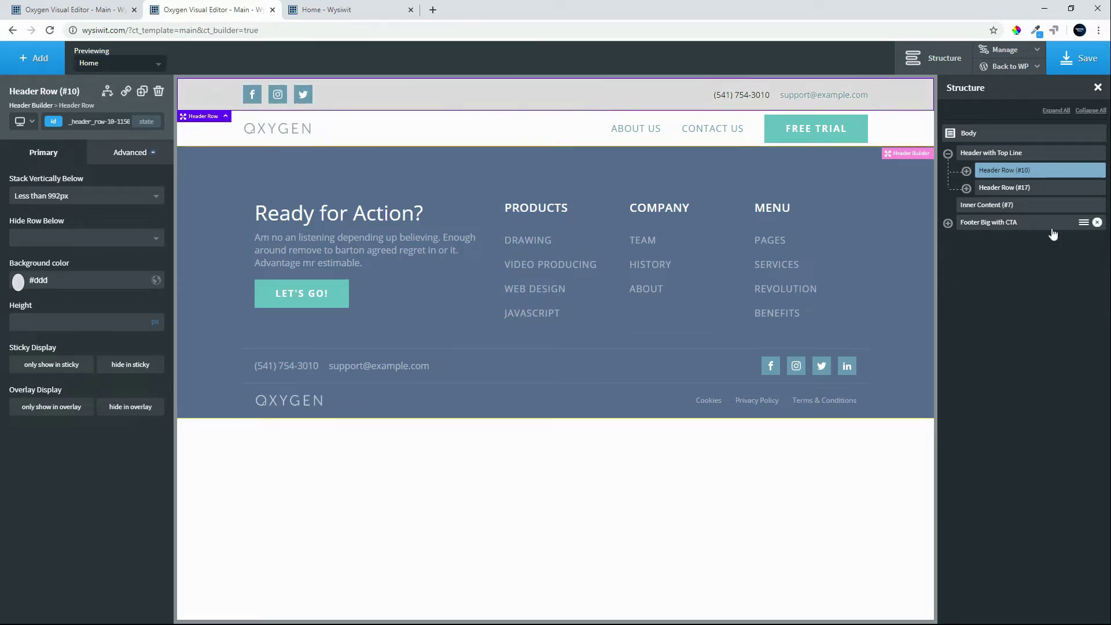
left_click(1007, 188)
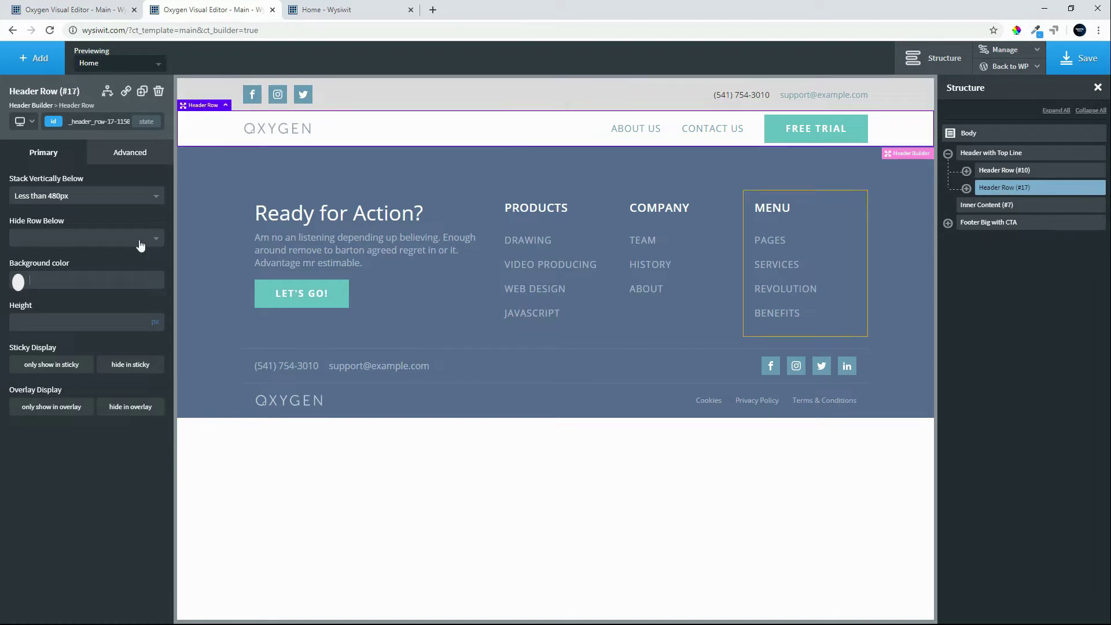
left_click(58, 281)
type("#")
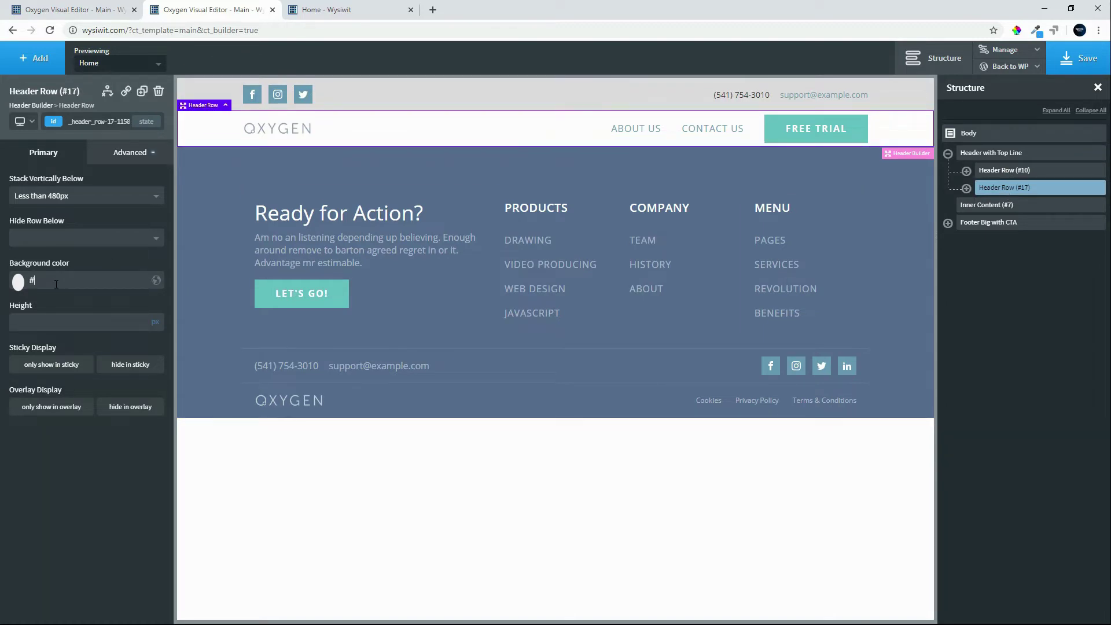
type("ddd")
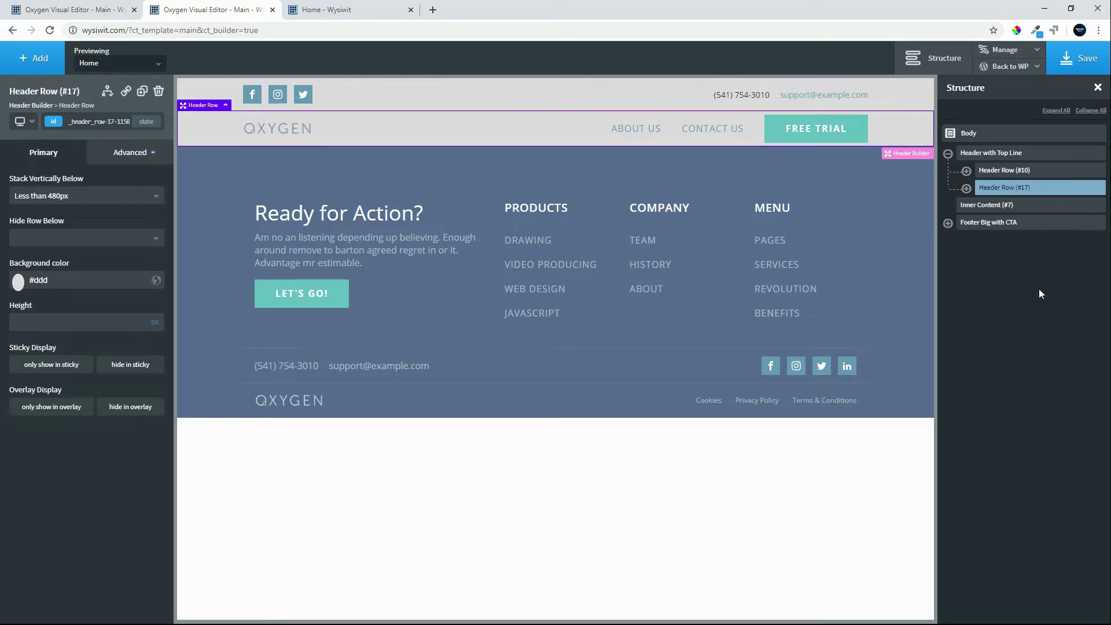
left_click(1080, 61)
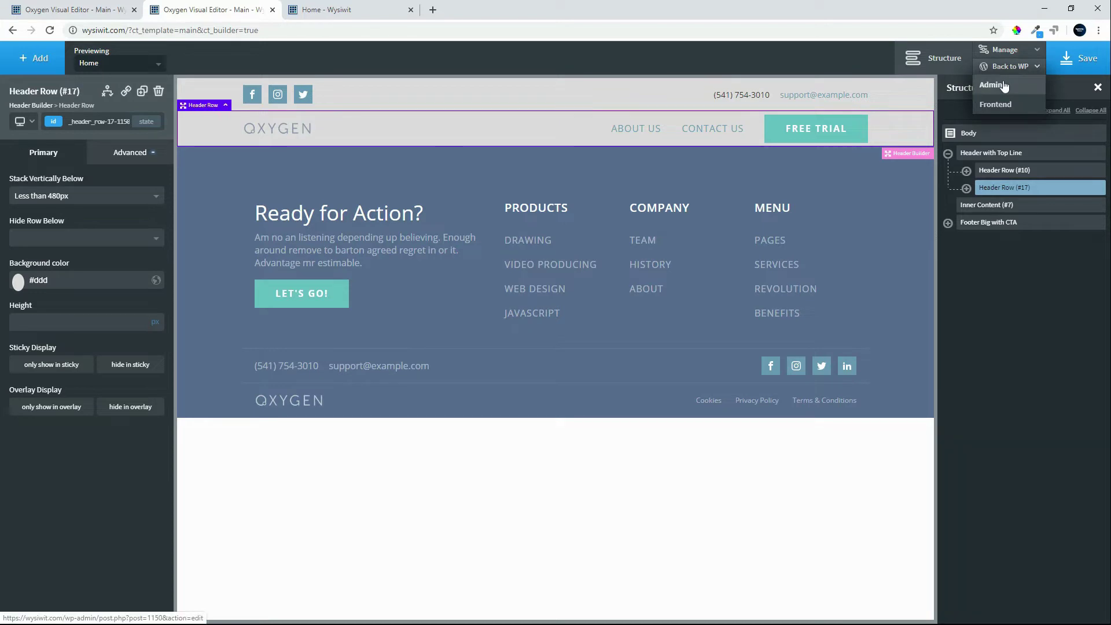
- Back in WP admin, add a template titled 'Page' inheriting from Main, and publish it
left_click(1005, 86)
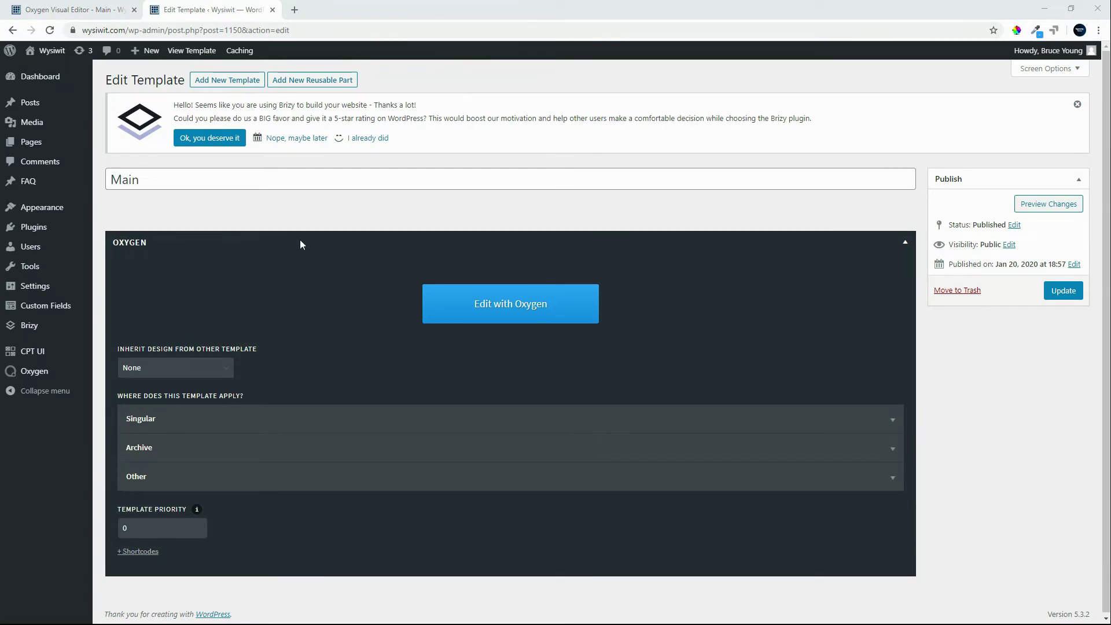
left_click(235, 84)
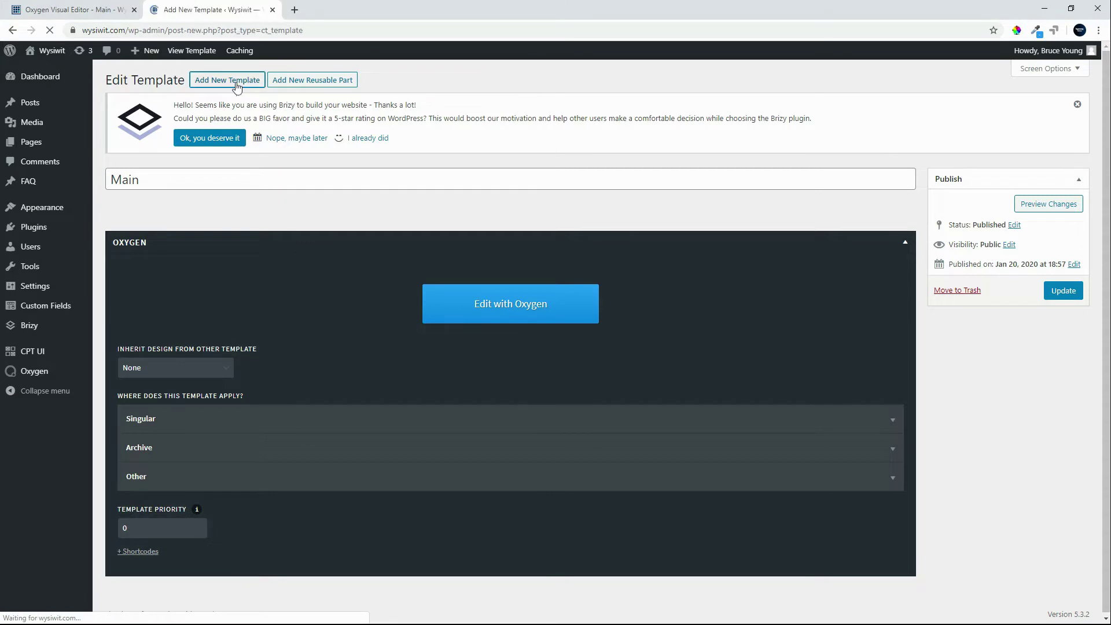
left_click(190, 179)
type("Pag")
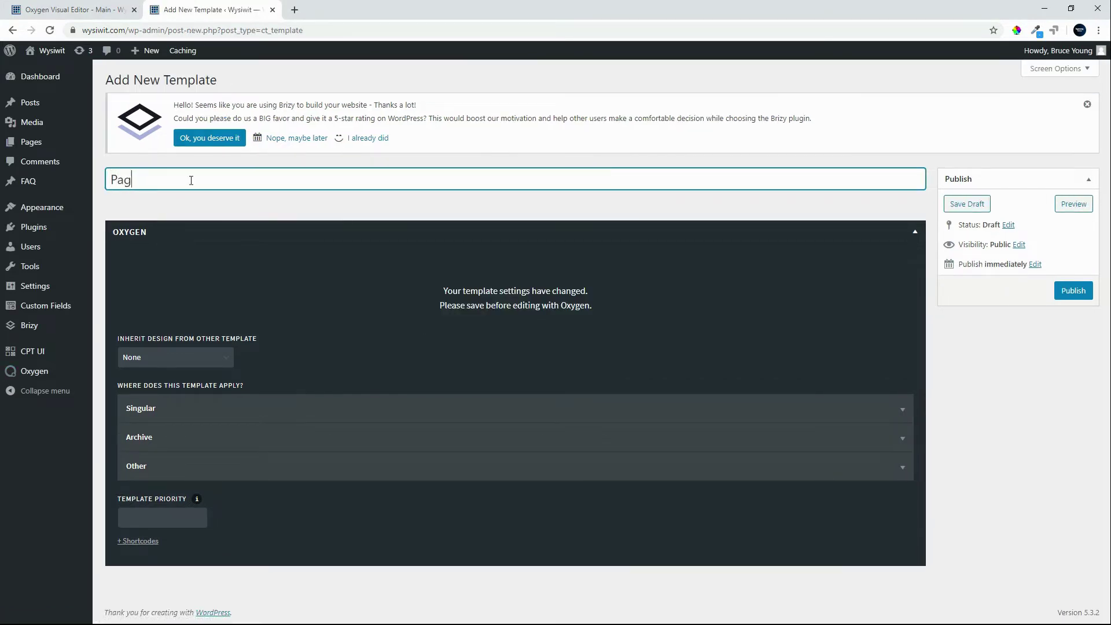
type("e")
left_click(206, 358)
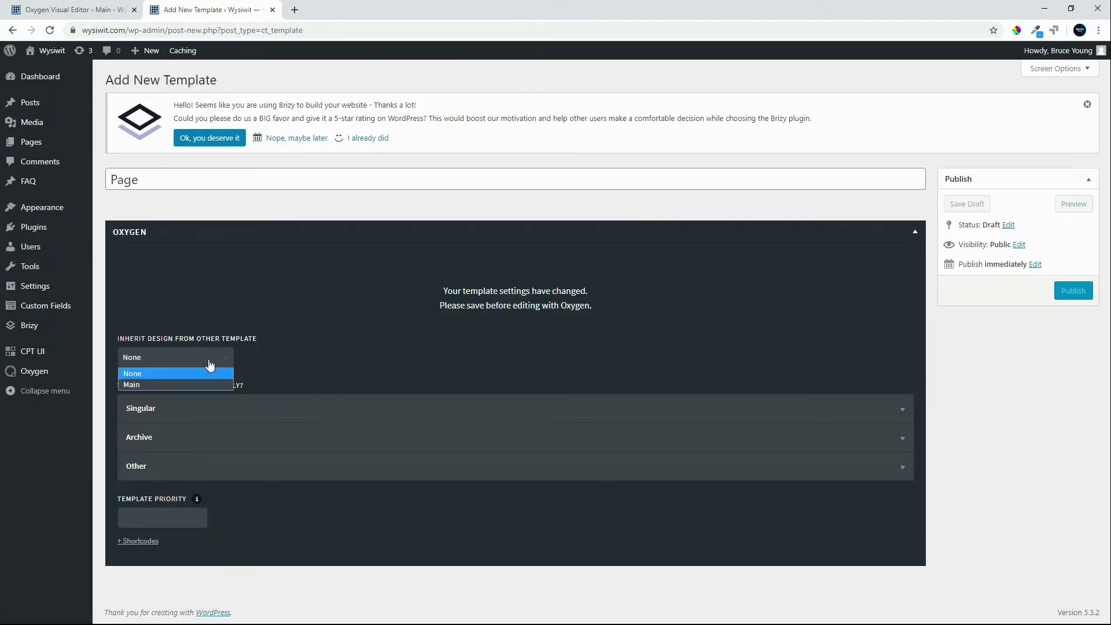
left_click(178, 385)
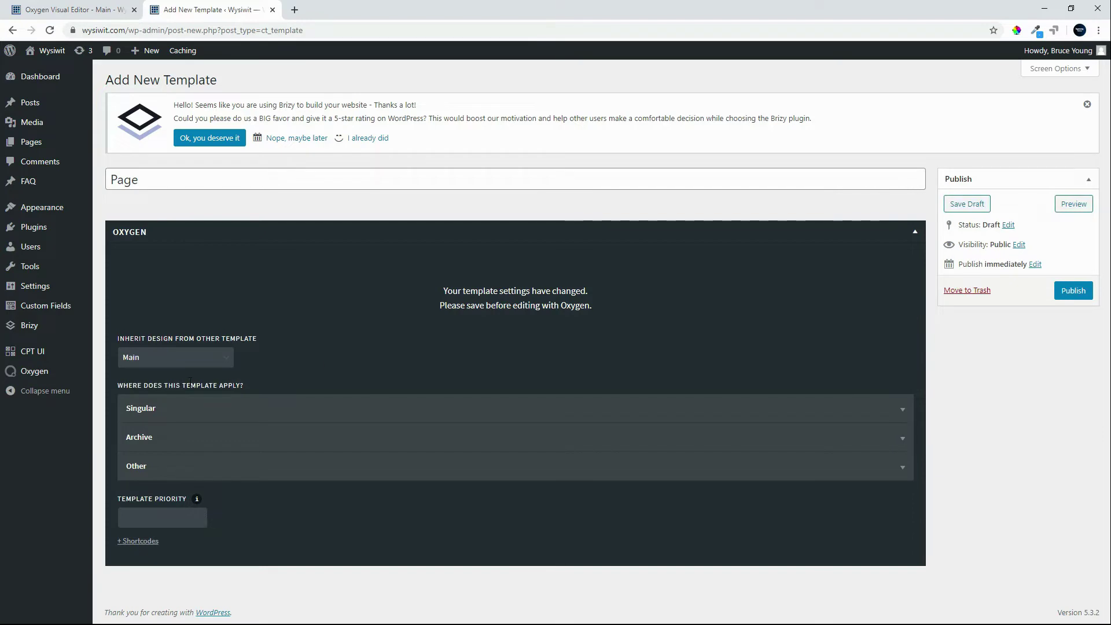
left_click(1073, 290)
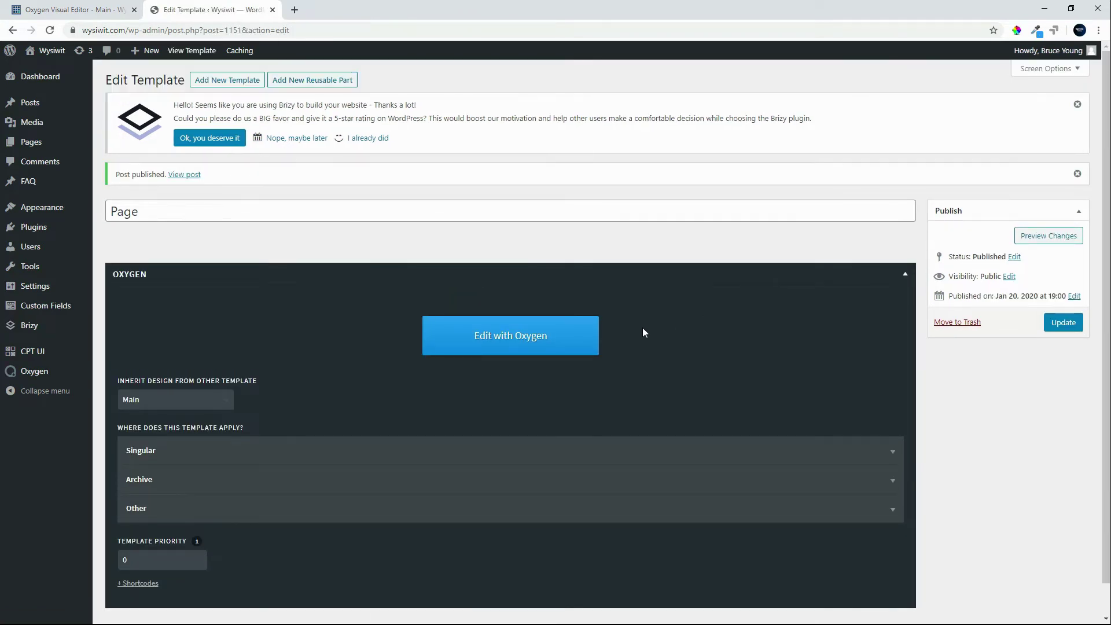
- Open Page in Oxygen to review Main's inherited header and footer, then return to admin
left_click(490, 349)
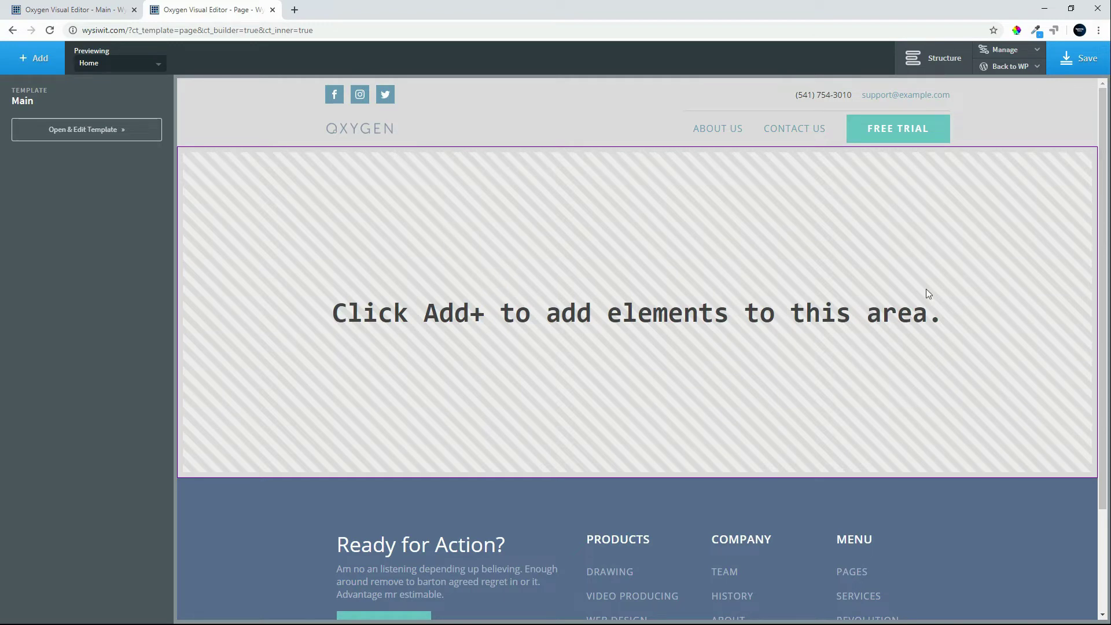
mouse_move(1009, 66)
left_click(1006, 86)
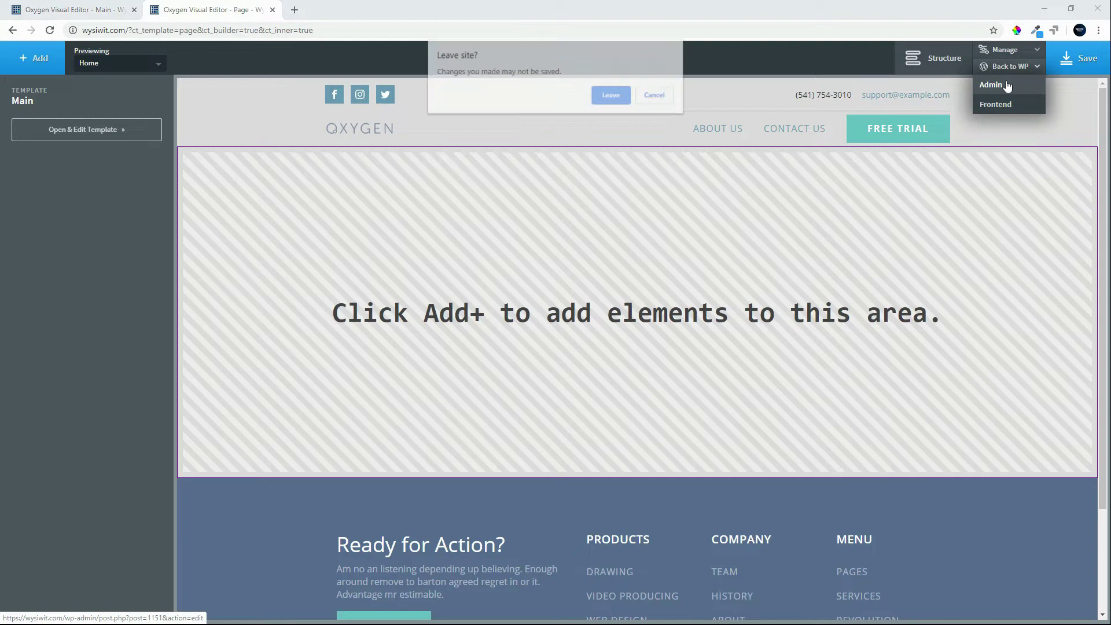
left_click(607, 102)
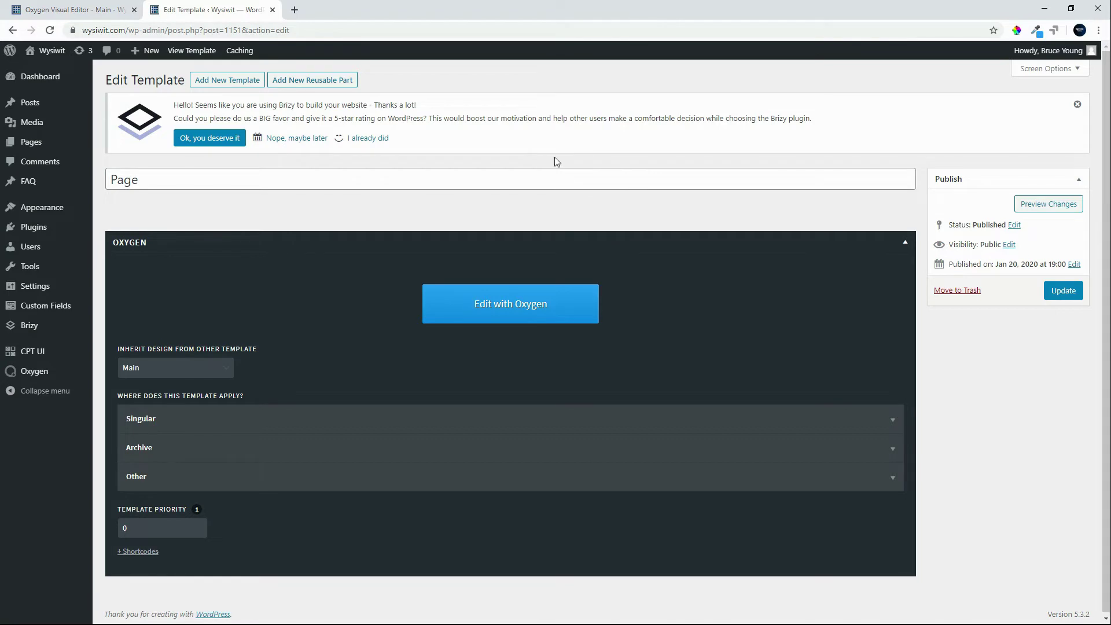
- Set the Page template to cover all Pages under Singular, update it, then list Pages
left_click(154, 419)
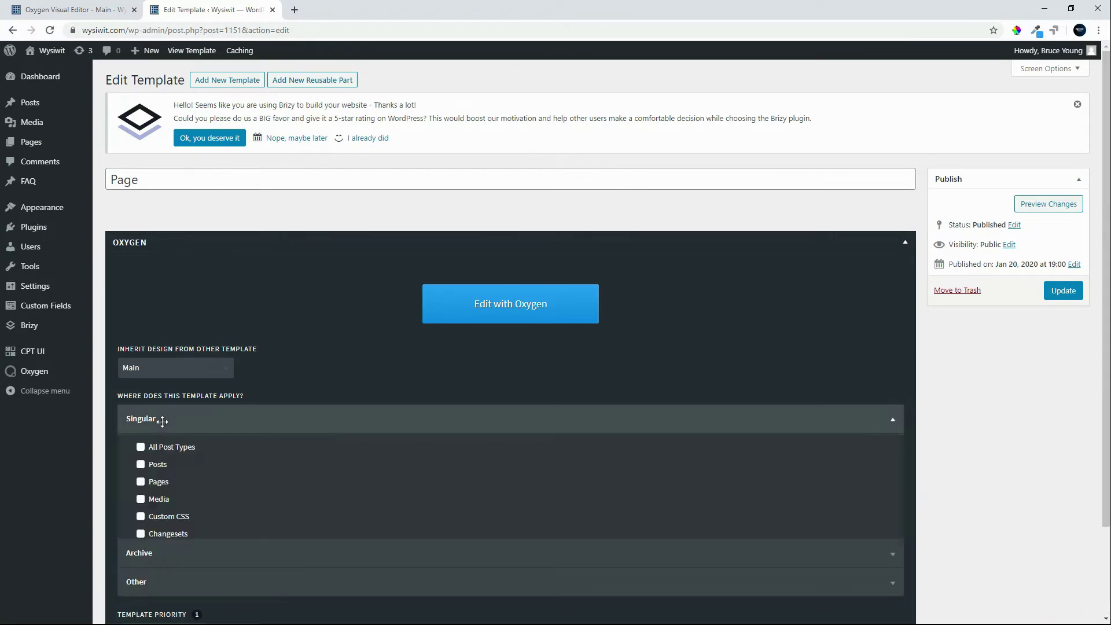
left_click(141, 486)
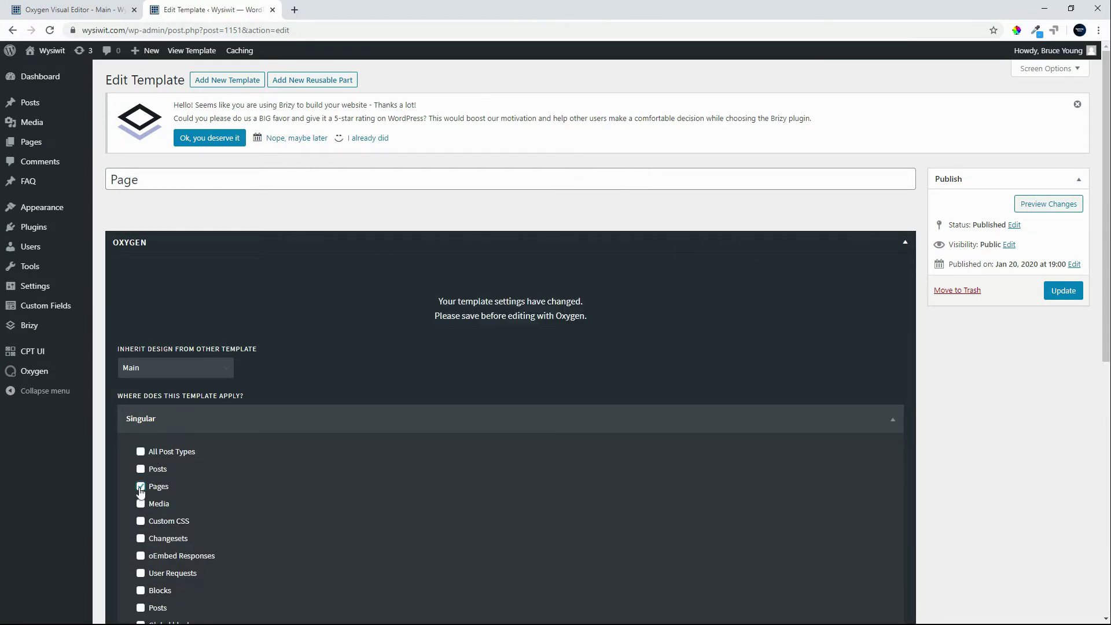
left_click(1067, 292)
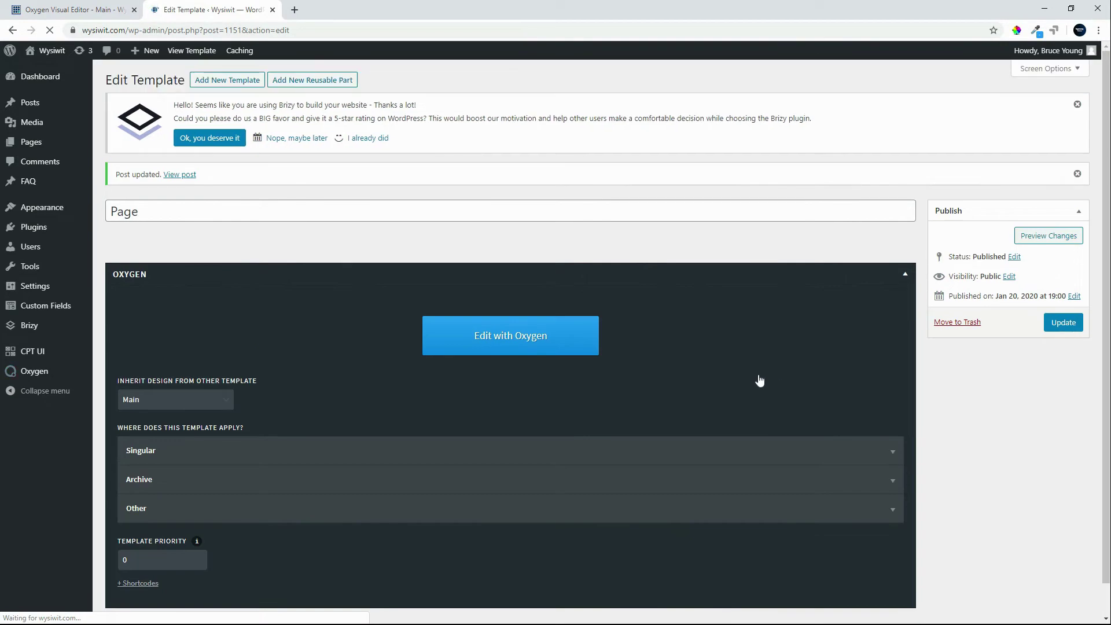
left_click(19, 144)
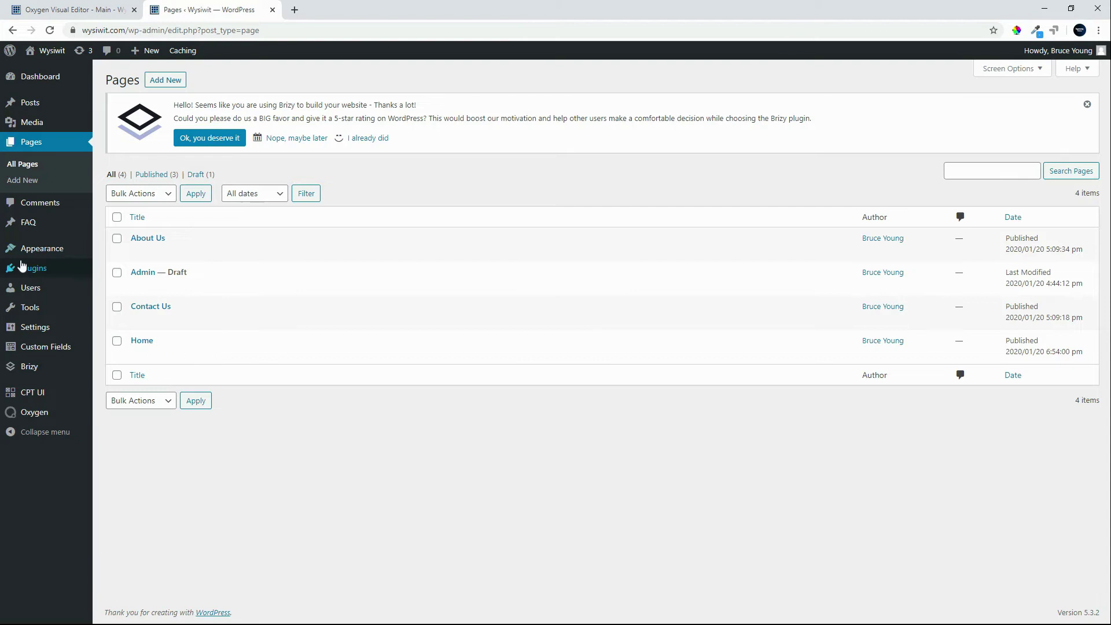
mouse_move(42, 249)
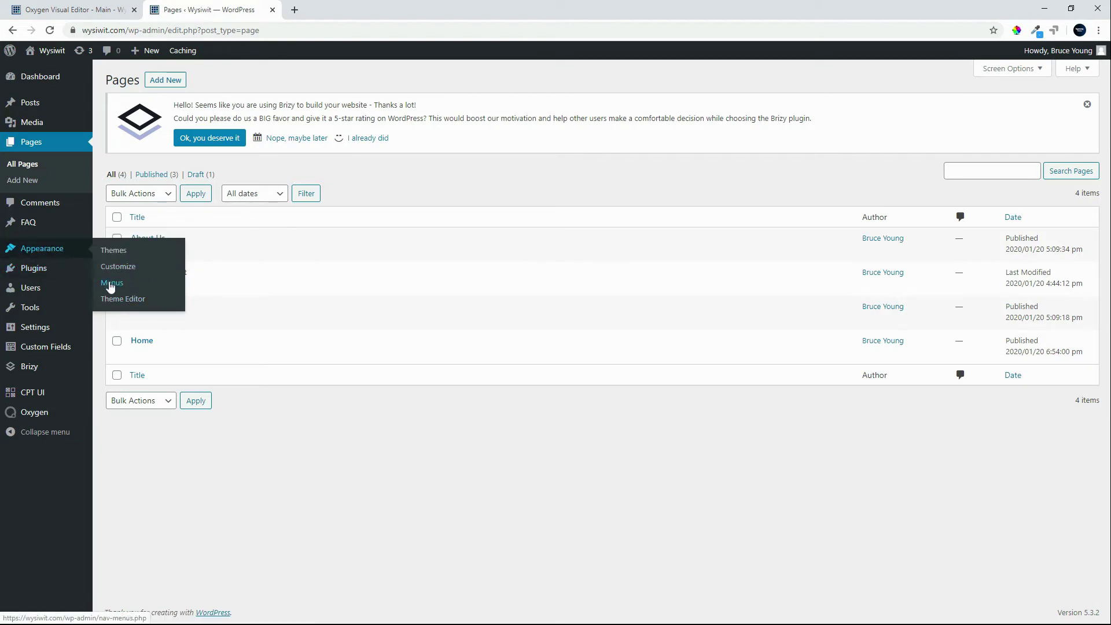
- Add the Home page to Menu 1, move it above About Us and Contact Us, and save
left_click(110, 285)
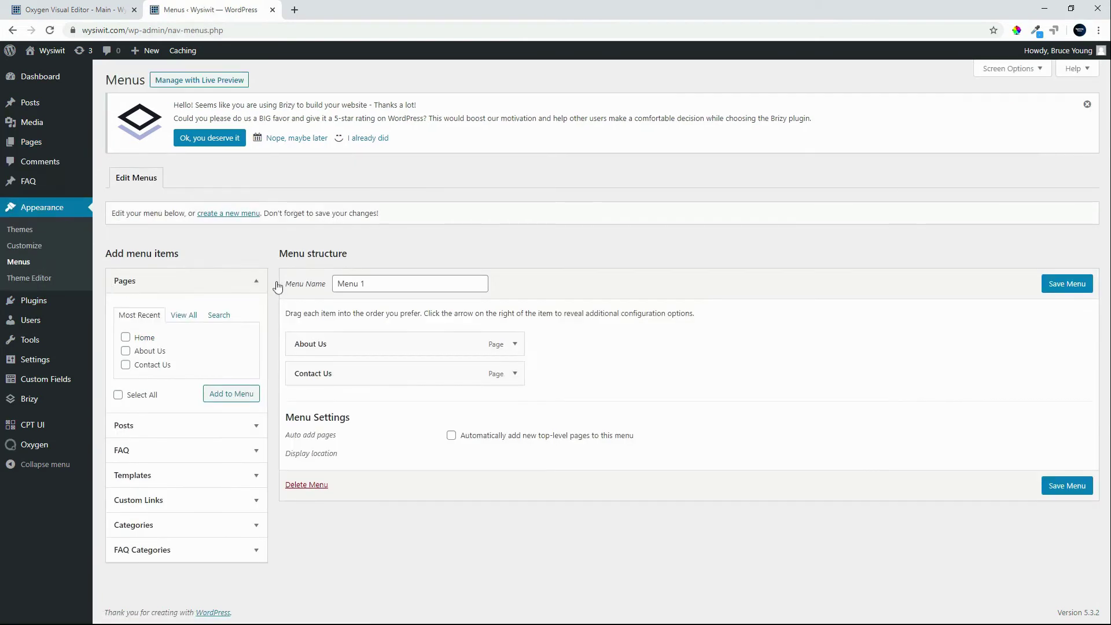
left_click(126, 337)
left_click(231, 394)
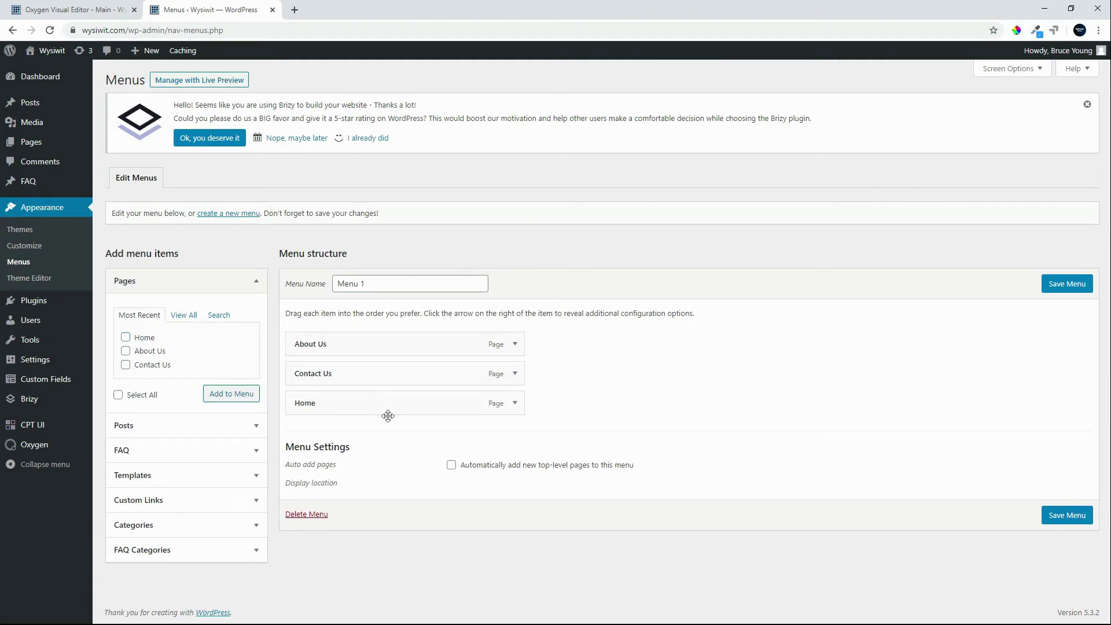
left_click_drag(397, 403, 409, 342)
left_click(1067, 284)
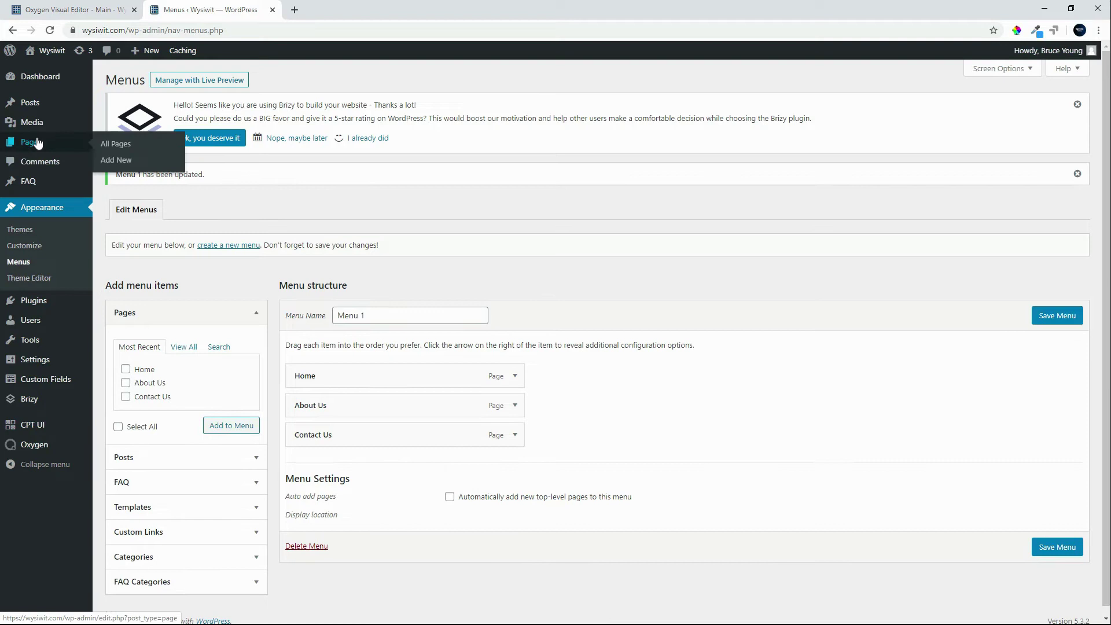
- Open Home from the Pages list and close its header-and-footer-only preview tab
left_click(36, 144)
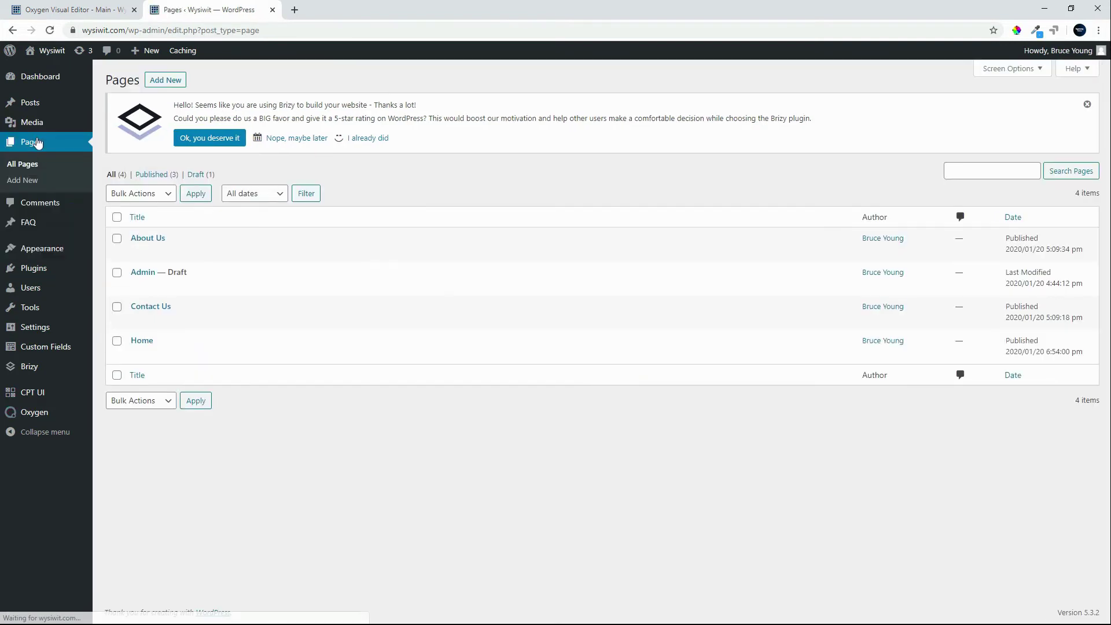
left_click(141, 341)
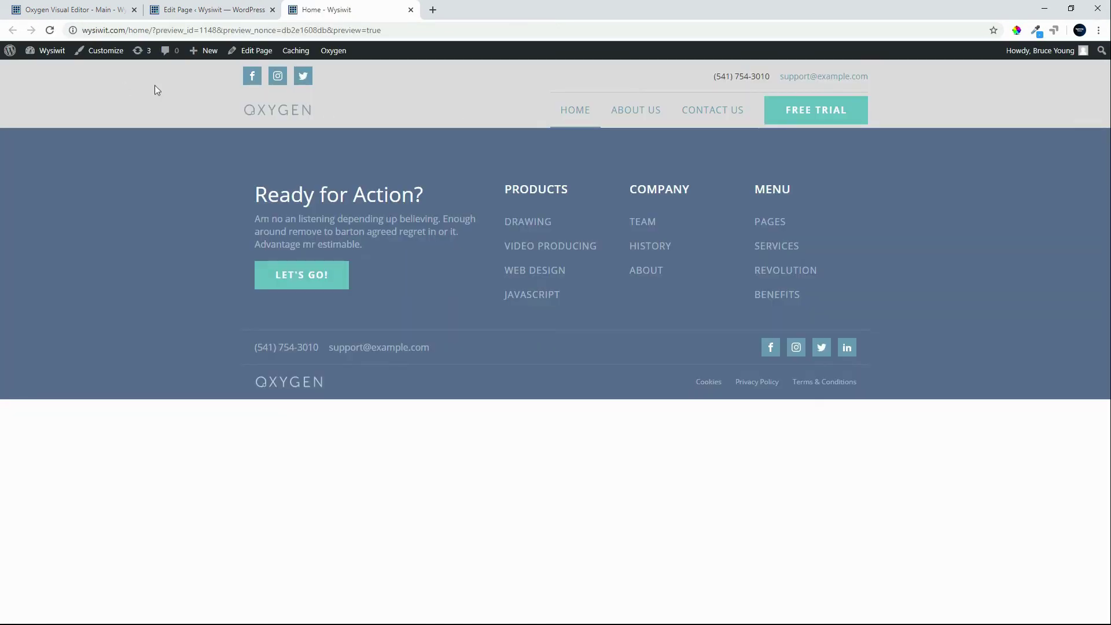
left_click(410, 10)
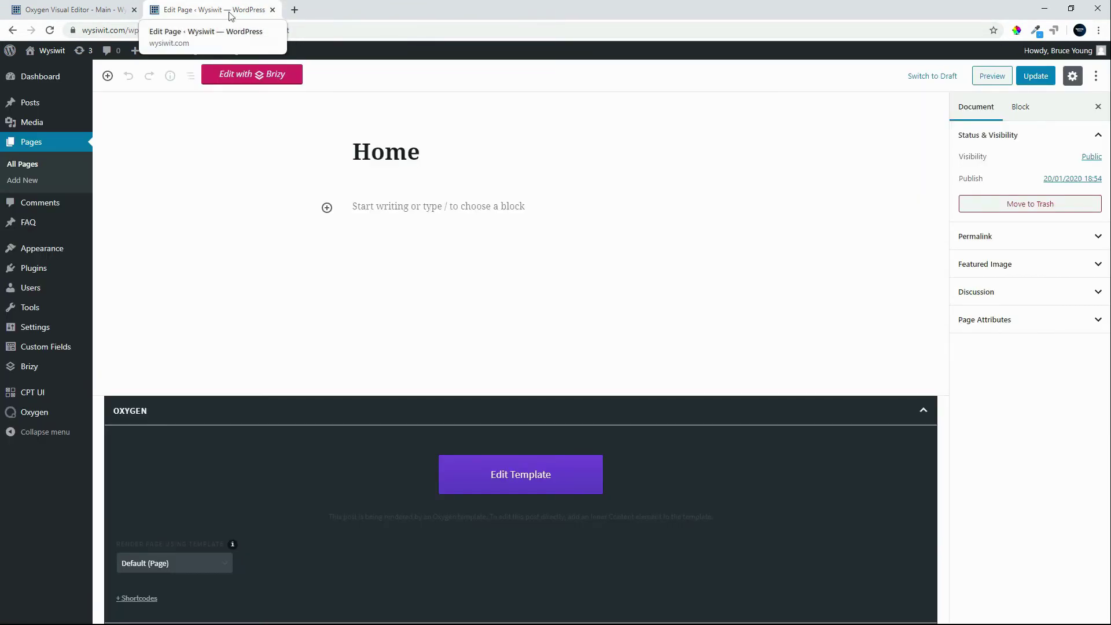
- Open Home in Brizy, set its Page Template to Default, and bring up the Blocks library
left_click(275, 76)
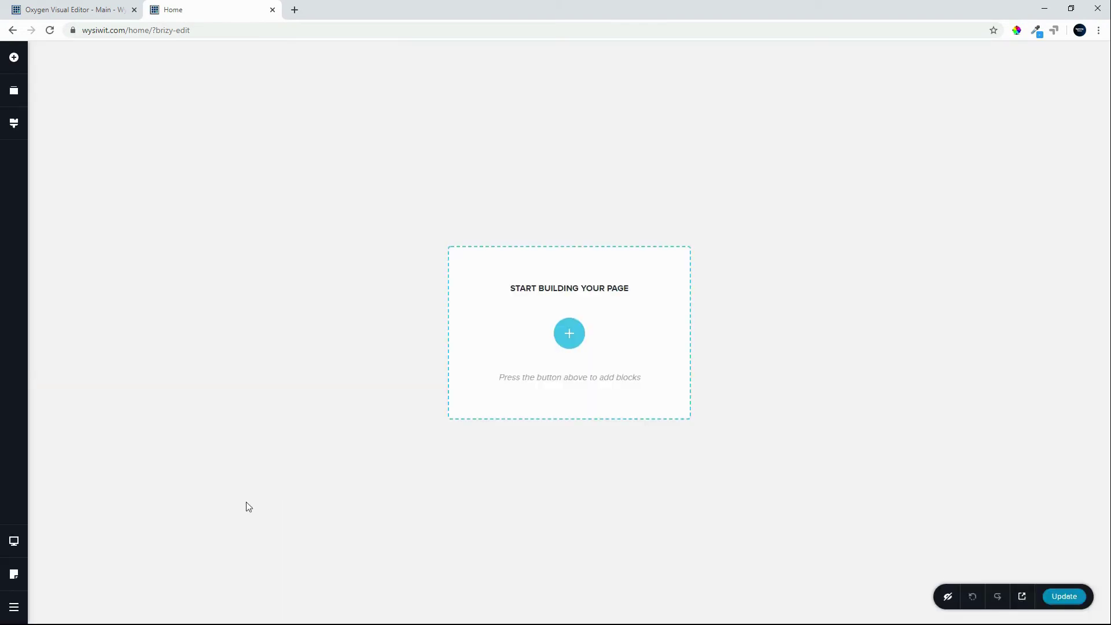
left_click(15, 574)
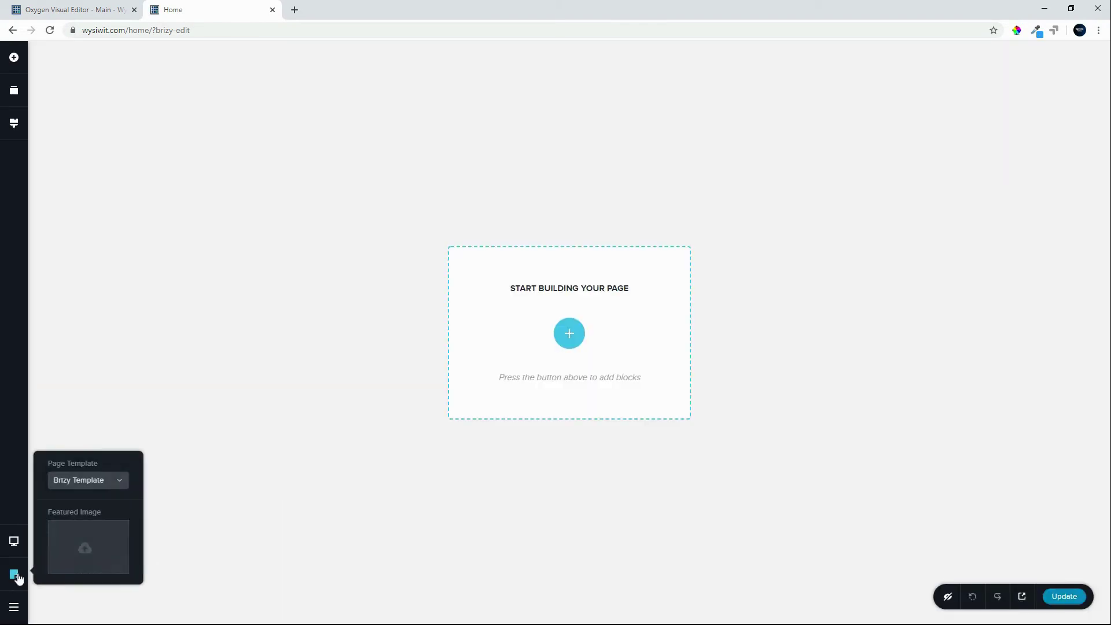
left_click(98, 482)
left_click(80, 497)
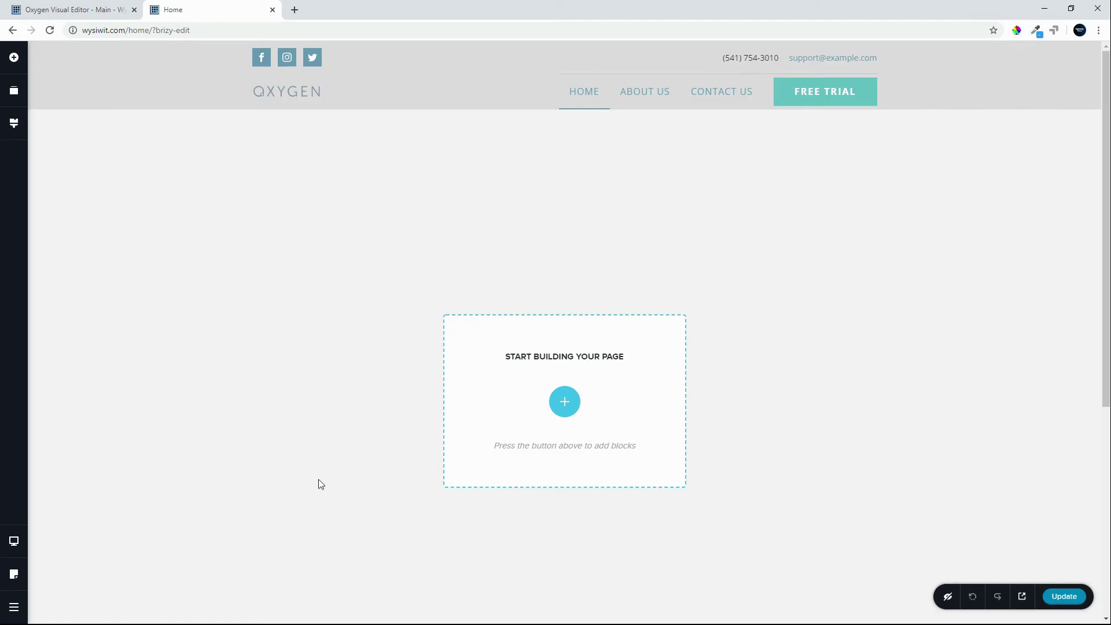
scroll(737, 431, "down", 2)
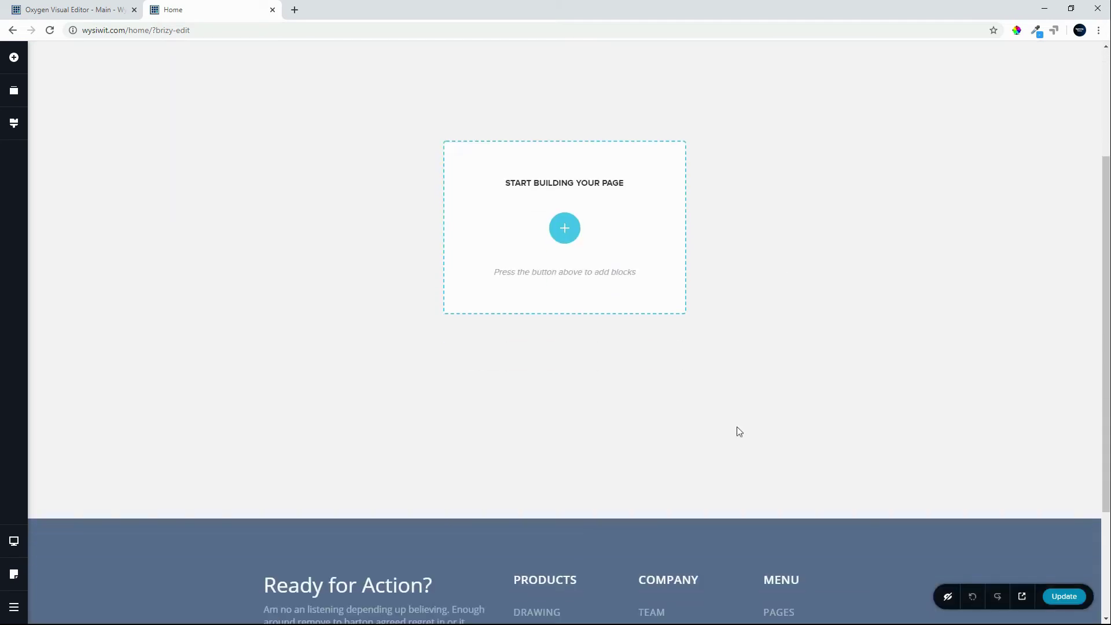
scroll(870, 379, "up", 2)
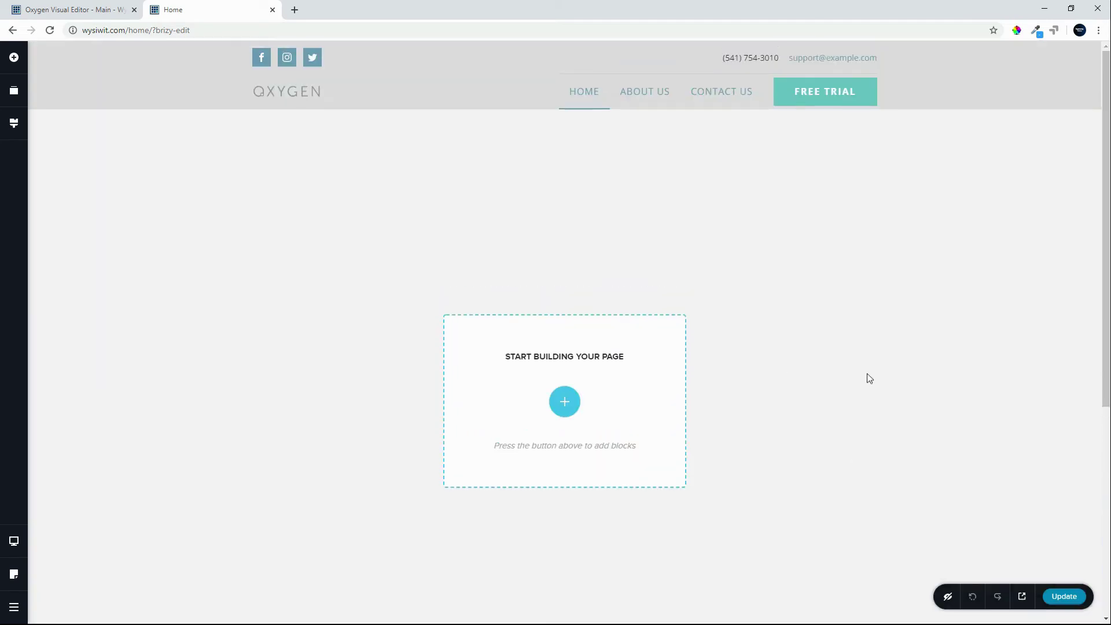
left_click(564, 402)
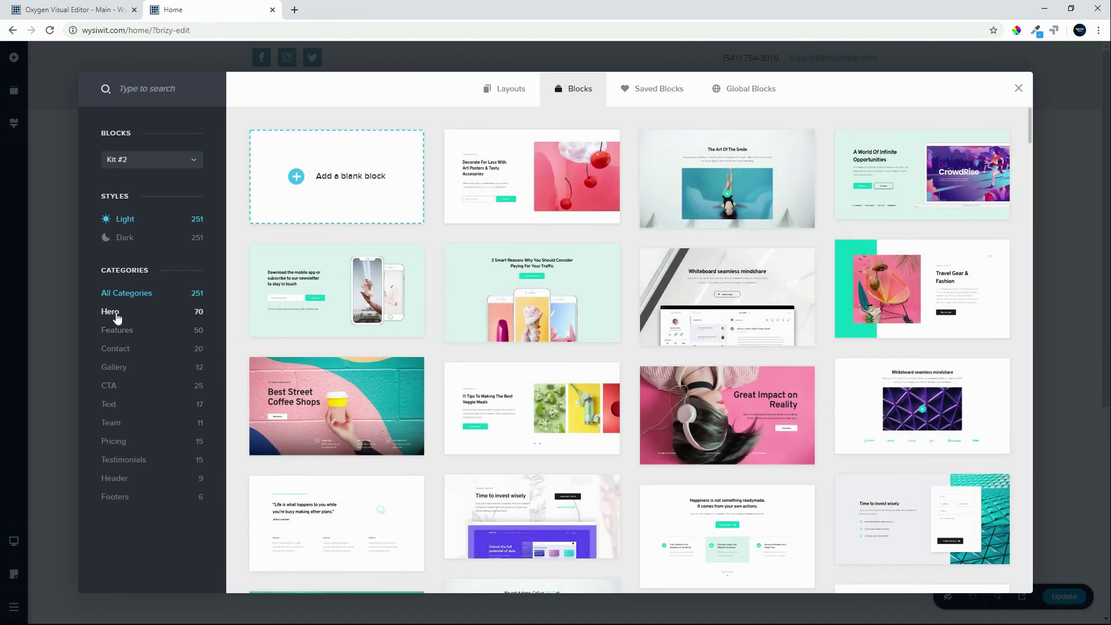
- Insert the Whiteboard seamless mindshare hero and Happiness is not something readymade blocks, then update
left_click(113, 312)
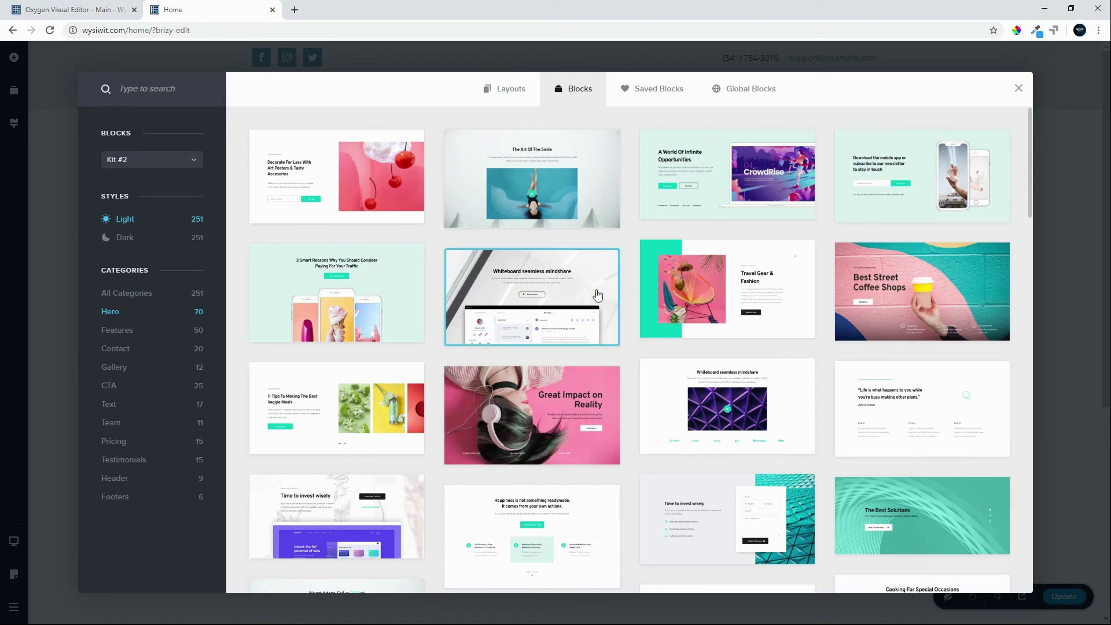
left_click(595, 293)
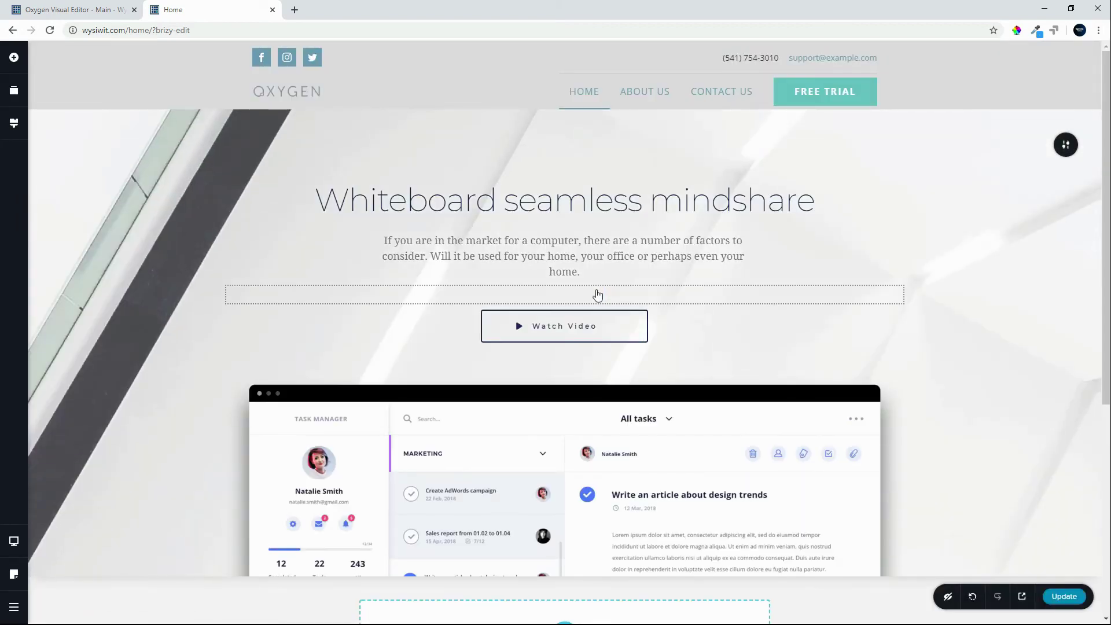
scroll(597, 295, "down", 3)
scroll(593, 290, "down", 3)
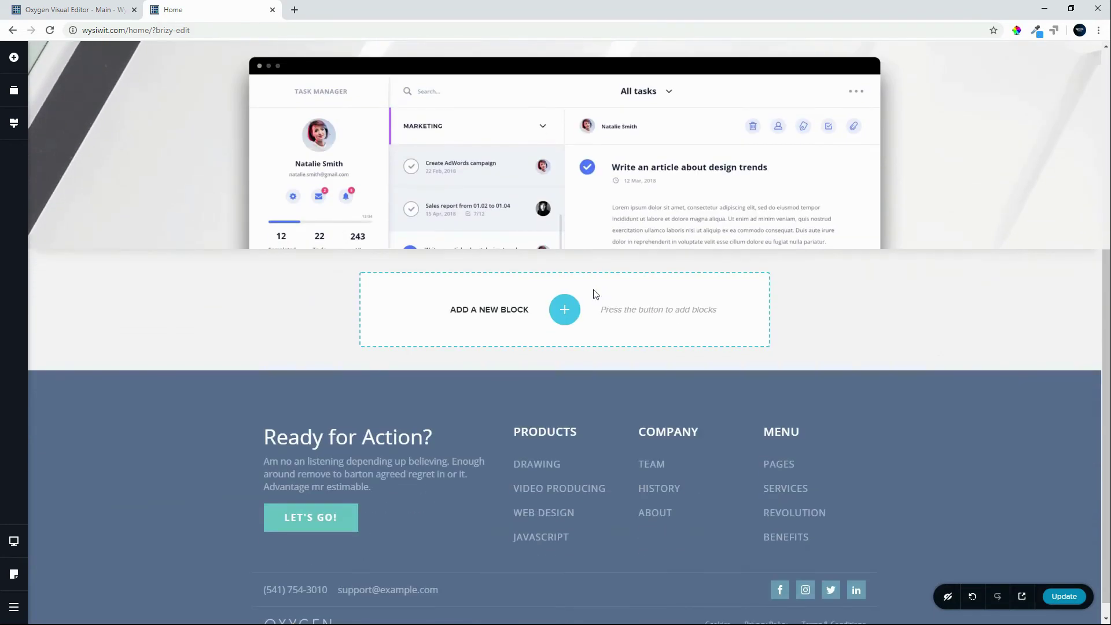
left_click(565, 310)
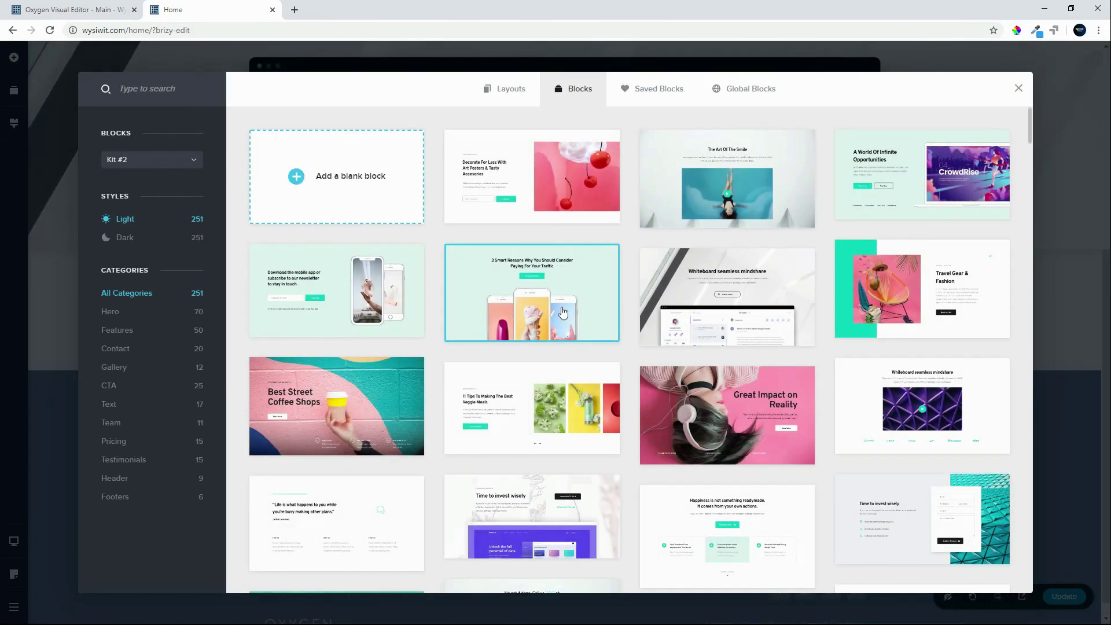
scroll(562, 312, "down", 2)
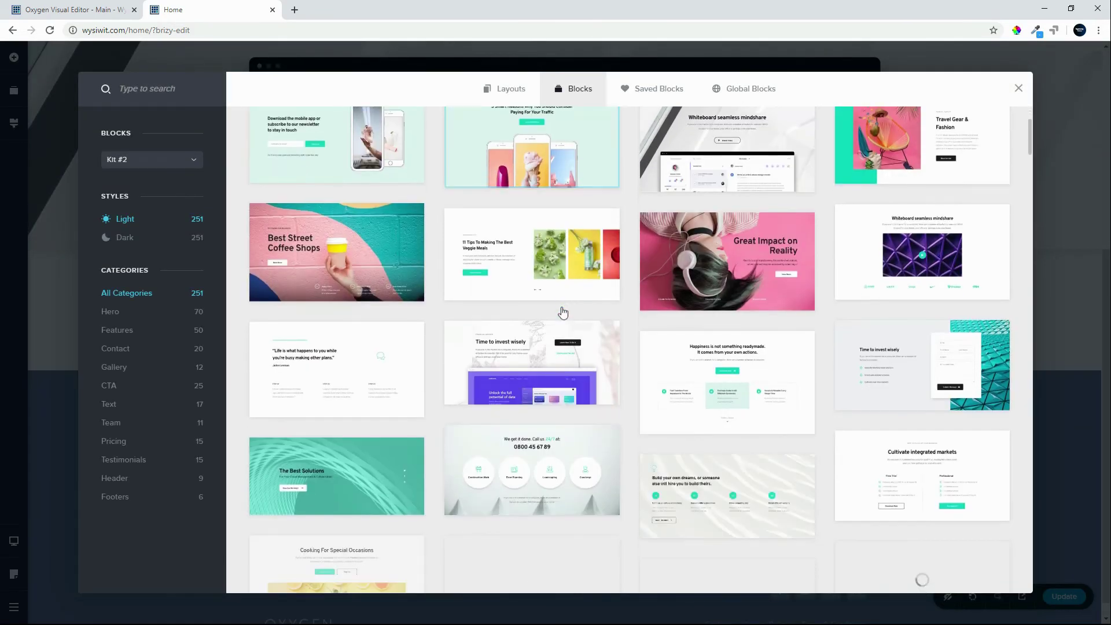
left_click(708, 363)
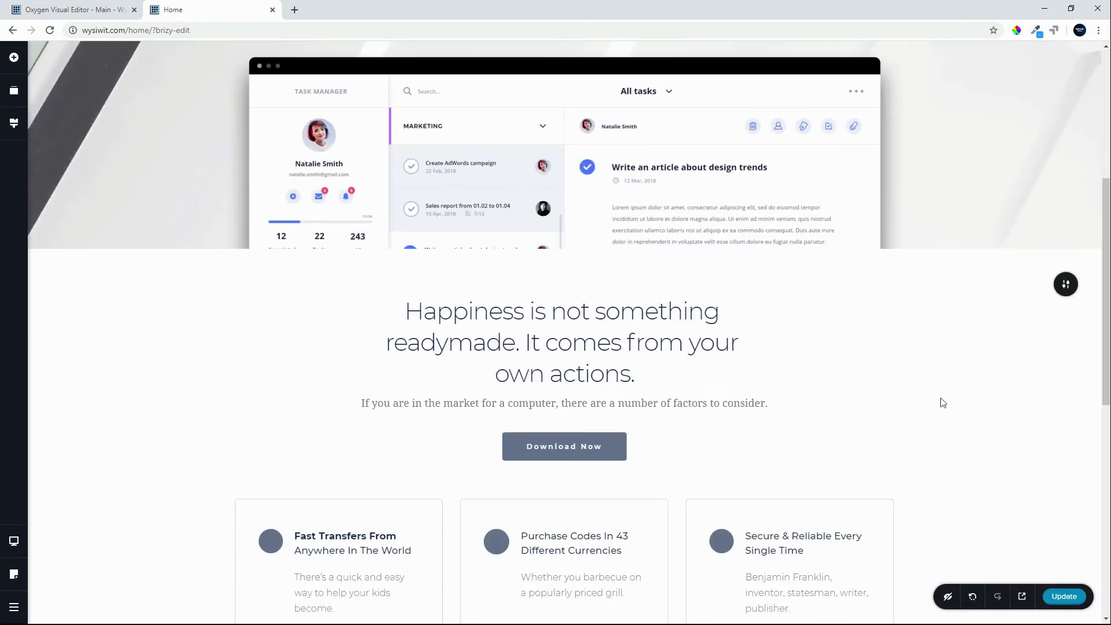
left_click(1069, 596)
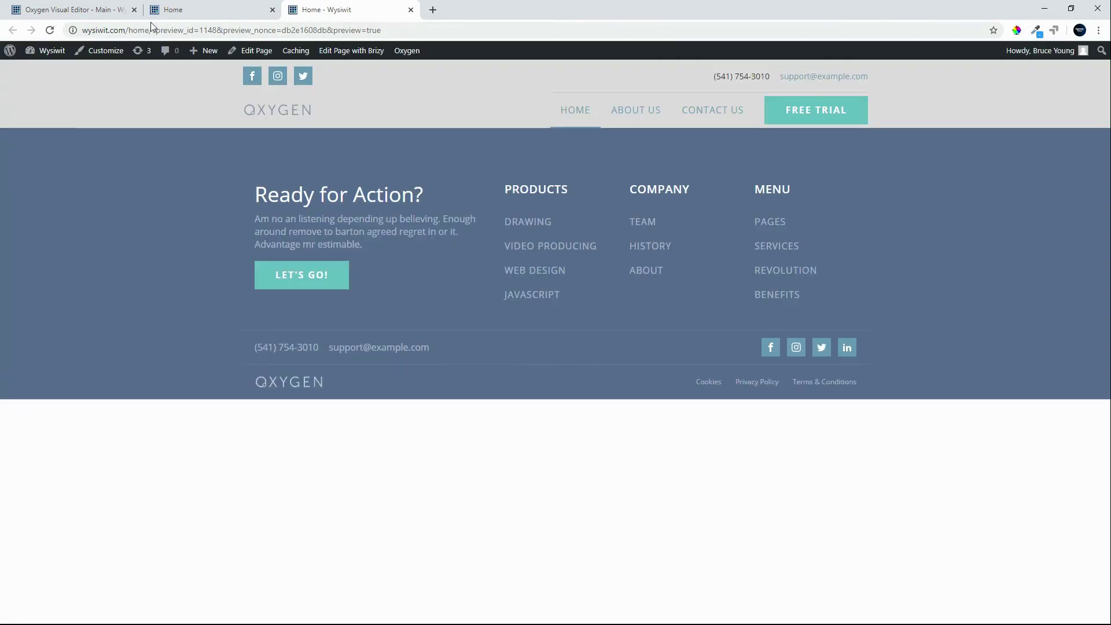
- Remove the preview parameters from the URL to load the live Home page, then reopen it in Brizy
left_click_drag(154, 31, 382, 30)
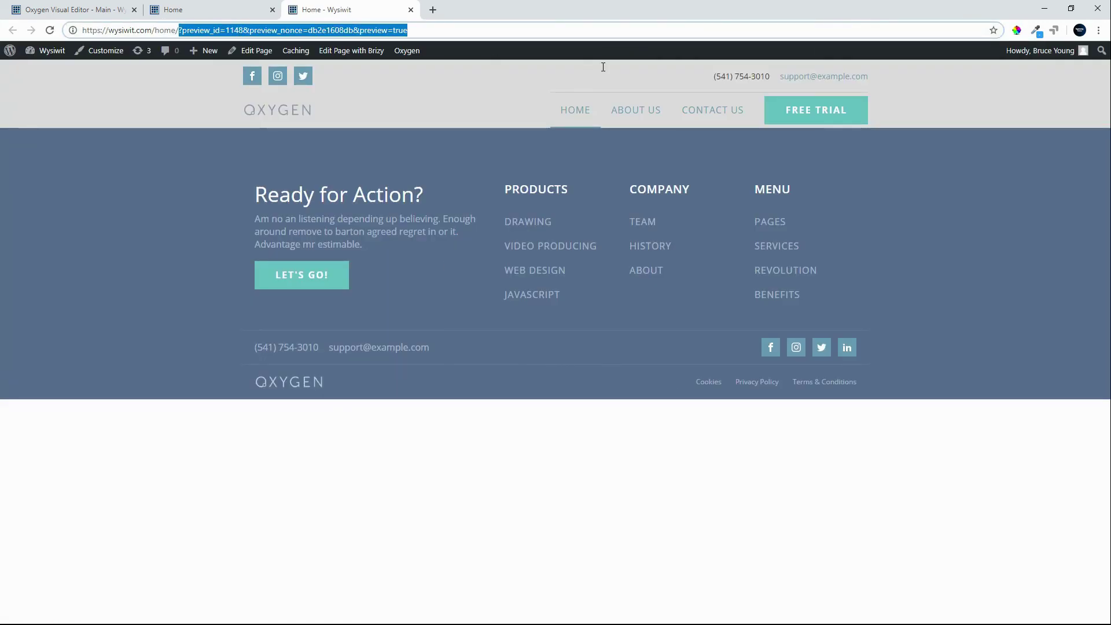
key("BackSpace")
key("Return")
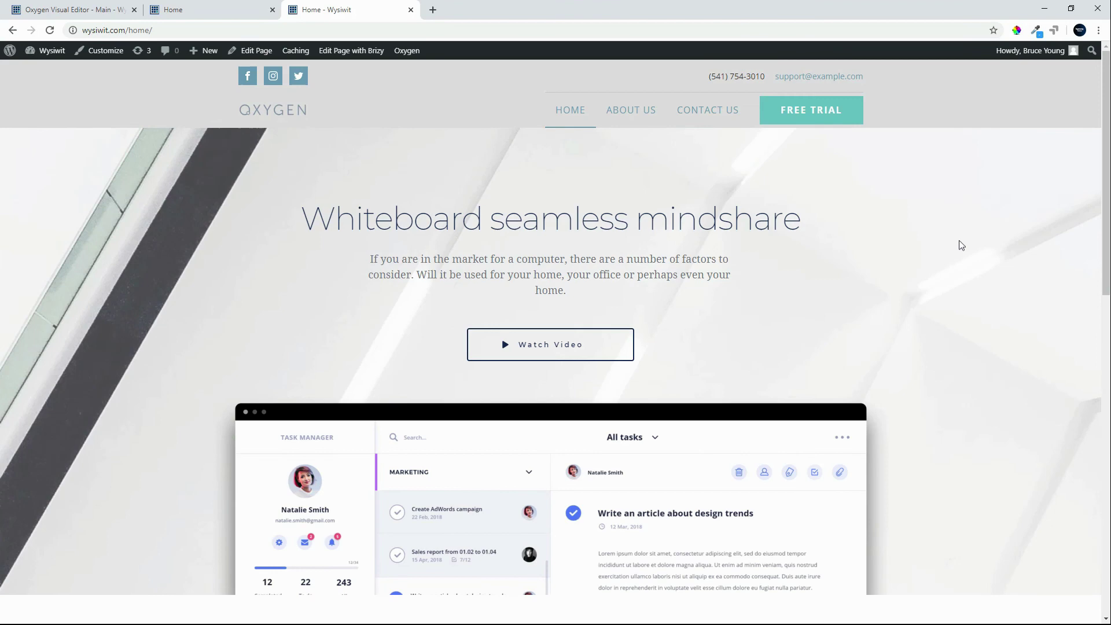
scroll(955, 251, "down", 2)
scroll(943, 267, "down", 2)
scroll(943, 268, "down", 4)
scroll(944, 267, "down", 1)
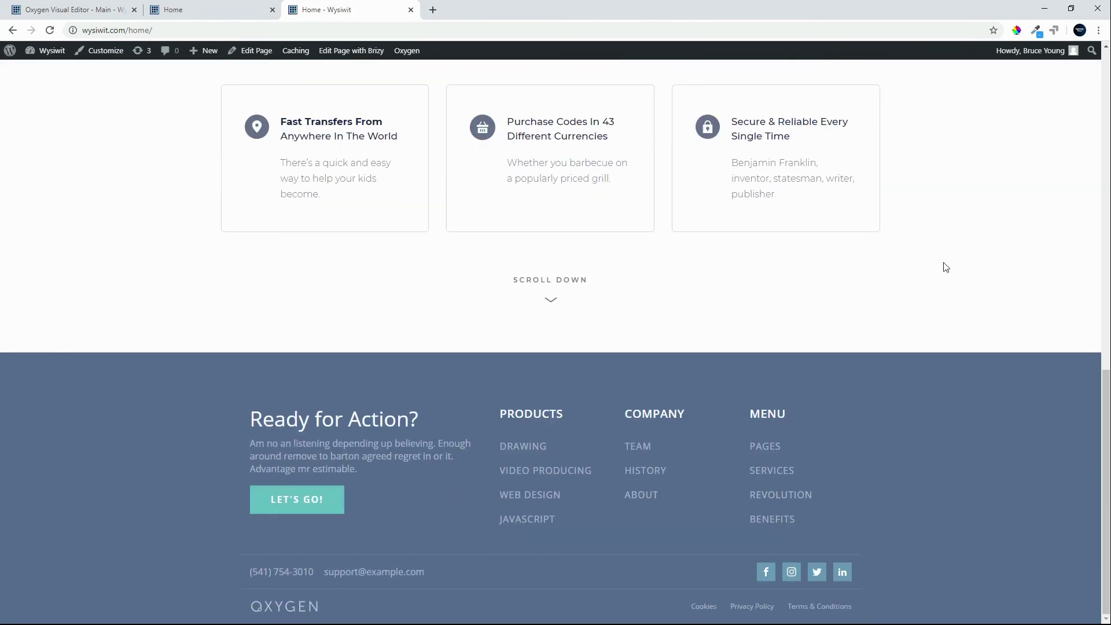
scroll(943, 268, "up", 3)
scroll(964, 252, "up", 3)
scroll(969, 254, "up", 3)
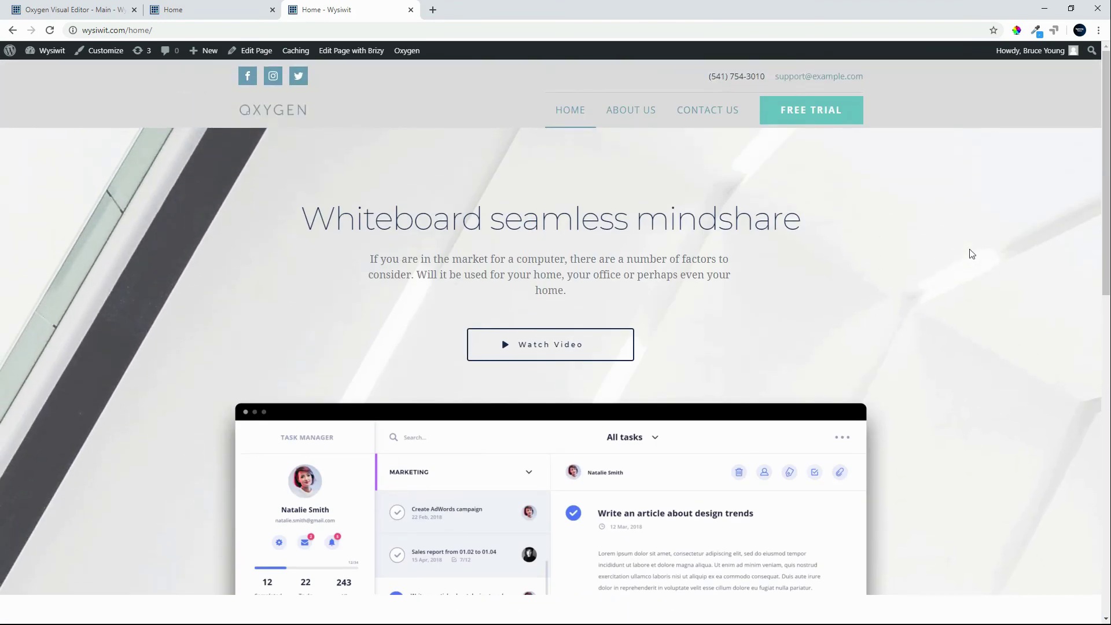
left_click(344, 52)
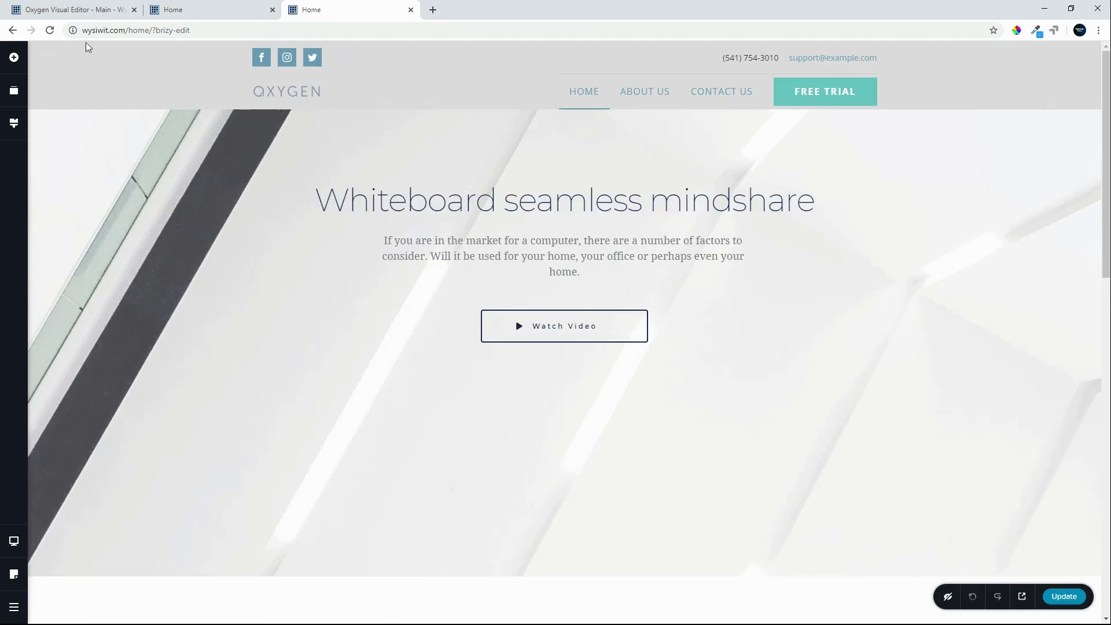
- Exit Brizy, open the page's Oxygen template, then go to Oxygen Templates listing Page and Main
left_click(13, 30)
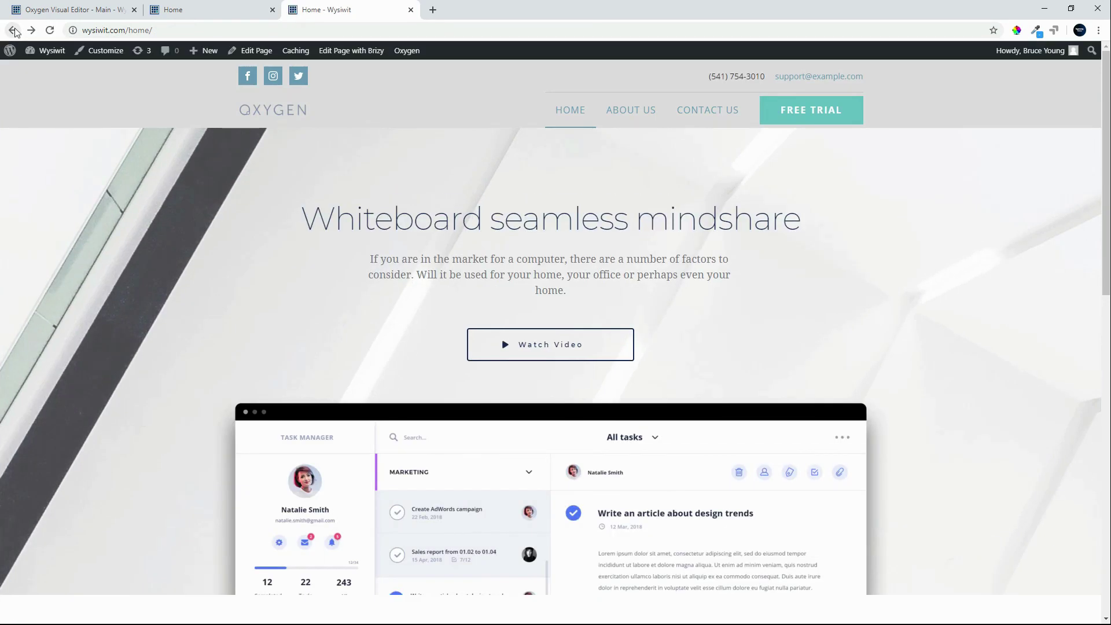
mouse_move(405, 51)
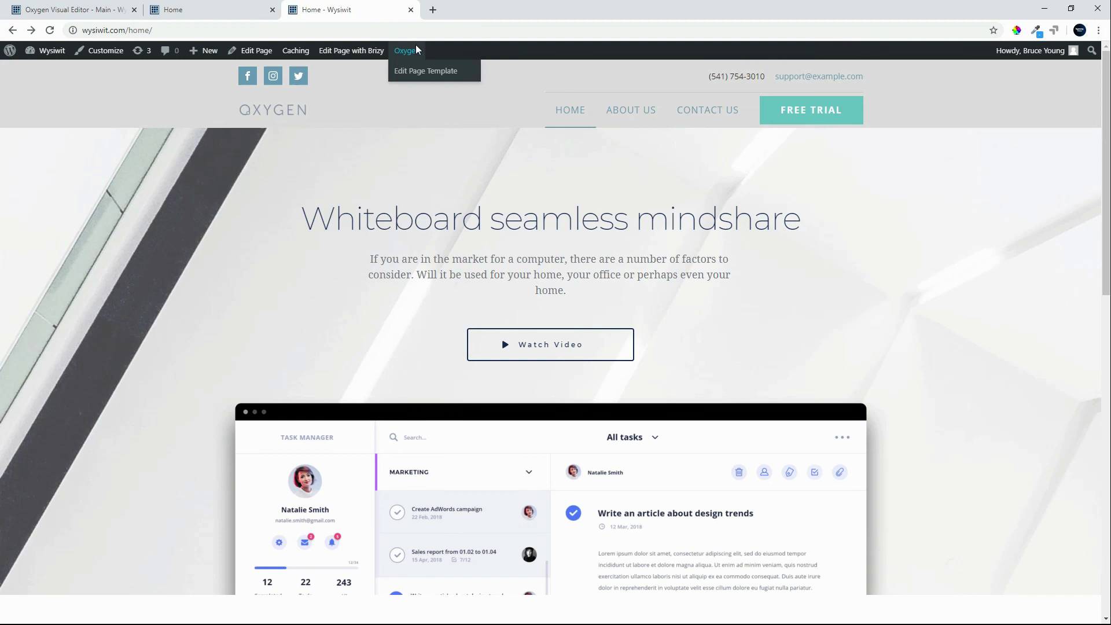
left_click(401, 78)
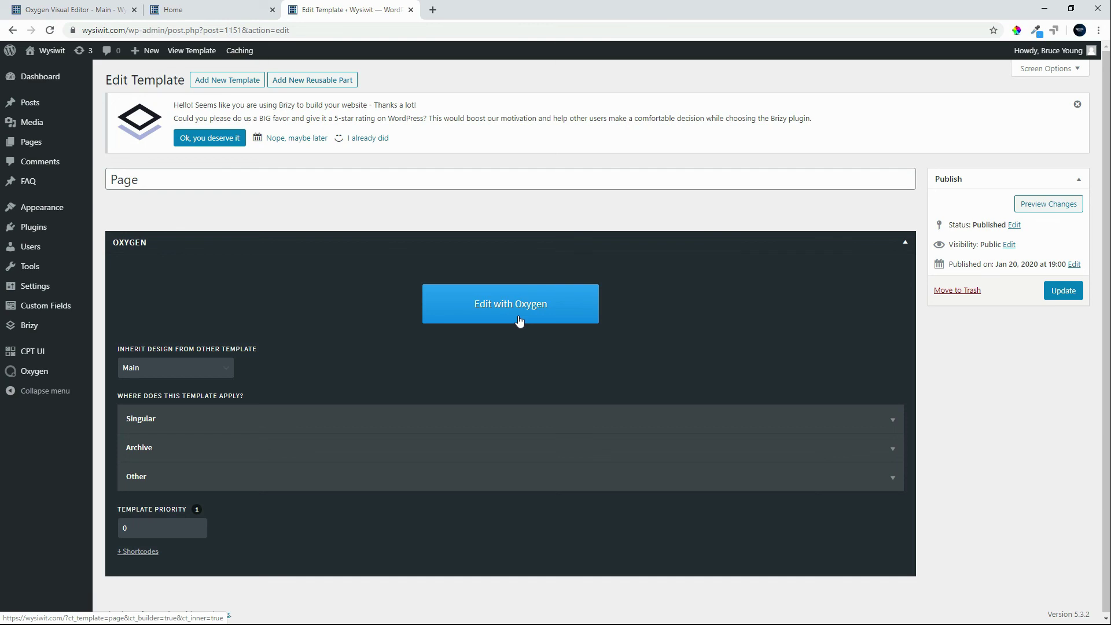
left_click(41, 374)
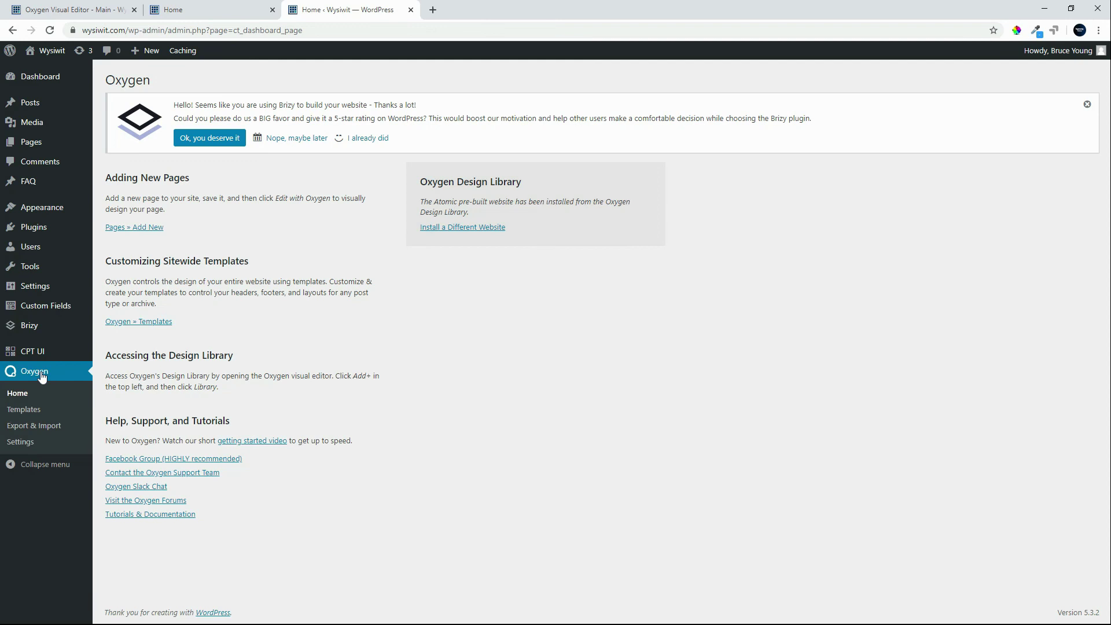
left_click(26, 415)
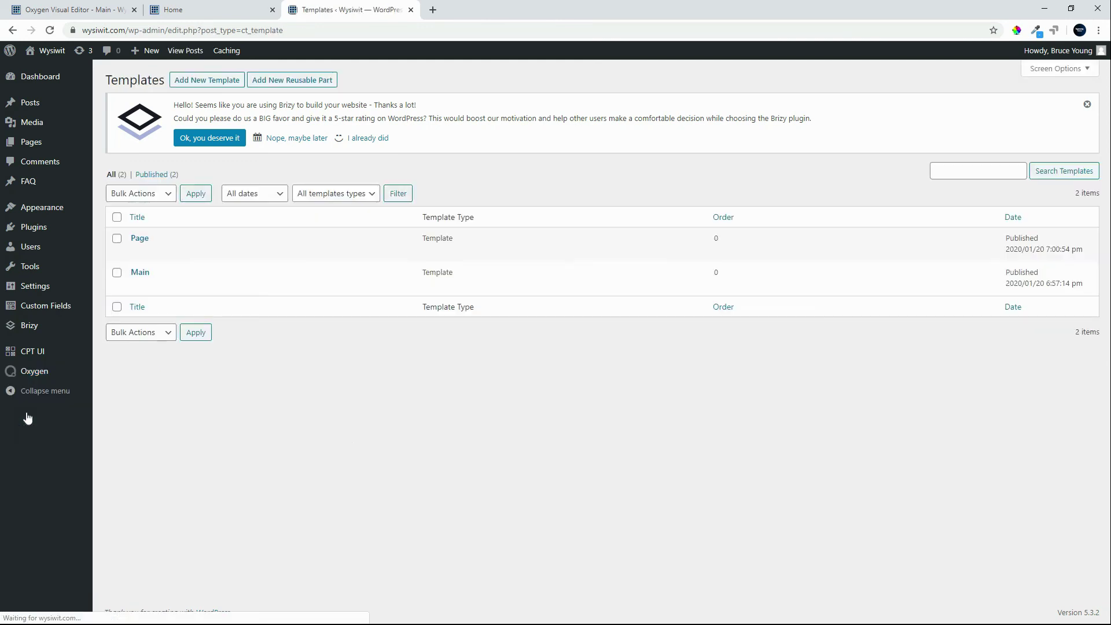